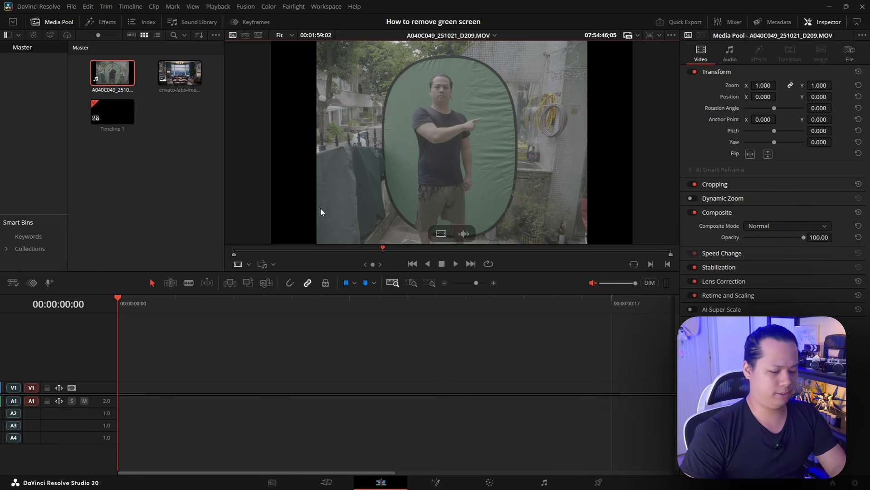
Step: Mark in and out points around the crossed-arms section of A040C049_251021_D209.MOV and place only its video on track V1
{"action": "key", "text": "i"}
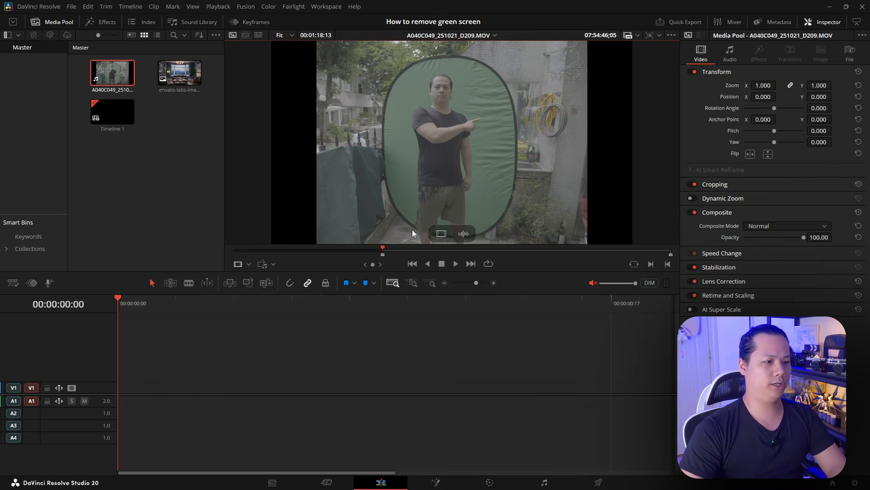
{"action": "left_click_drag", "start_coordinate": [402, 252], "coordinate": [491, 251]}
{"action": "key", "text": "i"}
{"action": "key", "text": "o"}
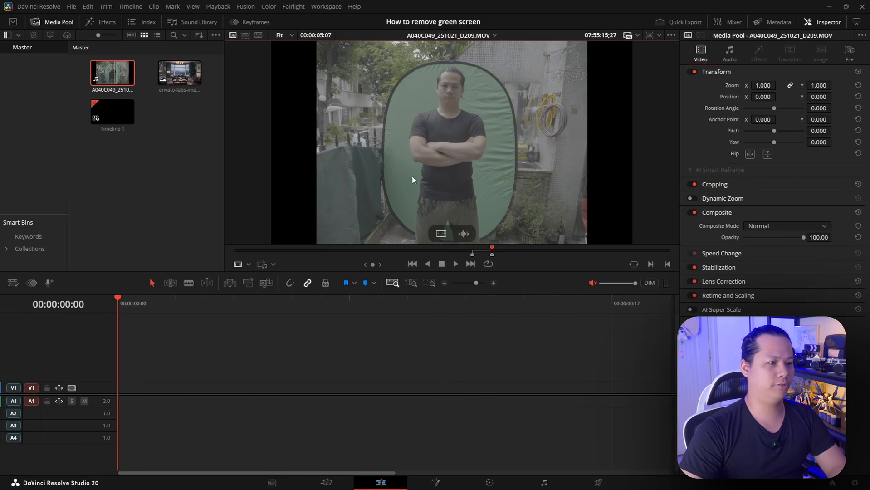
{"action": "left_click_drag", "start_coordinate": [440, 243], "coordinate": [166, 389]}
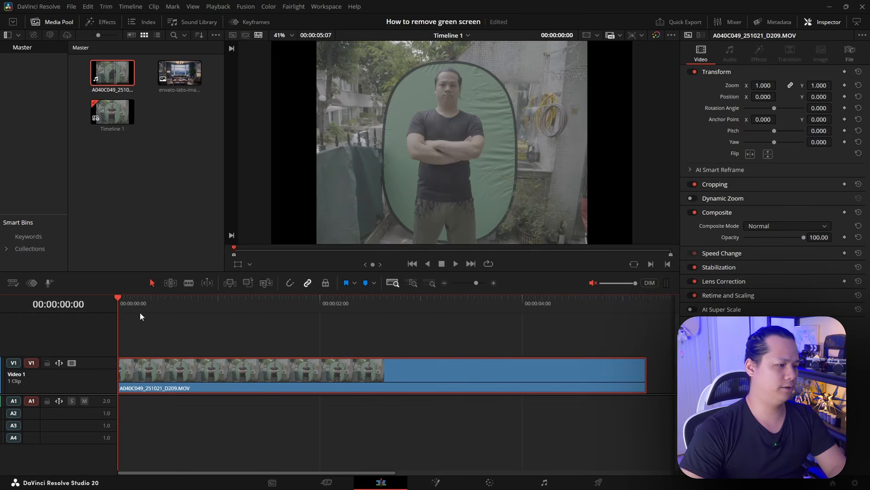
{"action": "left_click", "coordinate": [151, 304]}
{"action": "scroll", "coordinate": [181, 327], "scroll_direction": "down", "scroll_amount": 1}
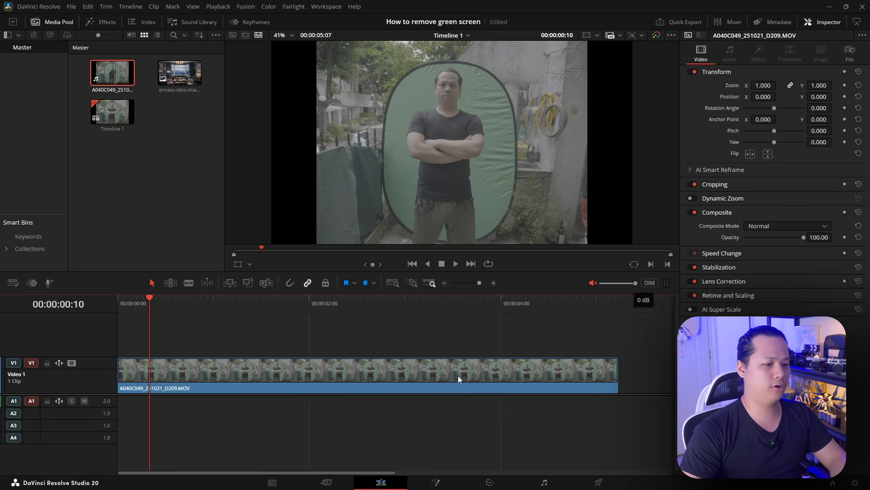
Step: Set Timeline 1's color science to DaVinci YRGB Color Managed in the timeline settings
{"action": "left_click", "coordinate": [148, 207]}
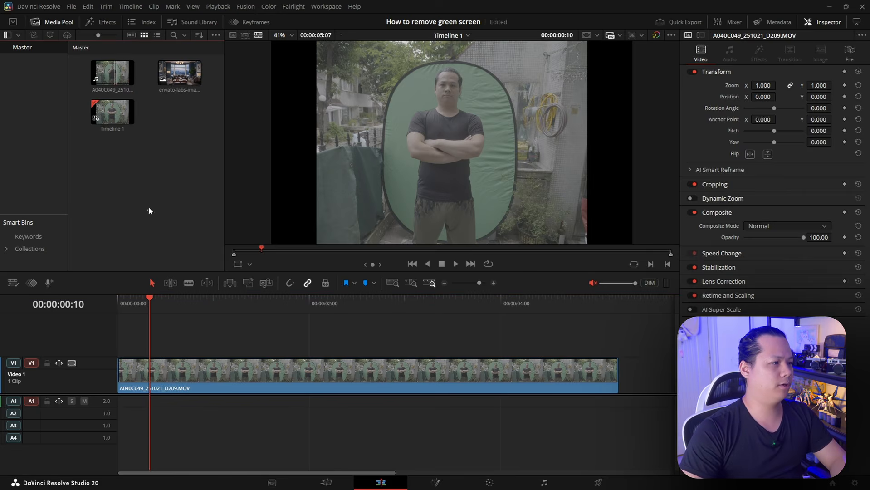
{"action": "right_click", "coordinate": [111, 105]}
{"action": "mouse_move", "coordinate": [229, 112]}
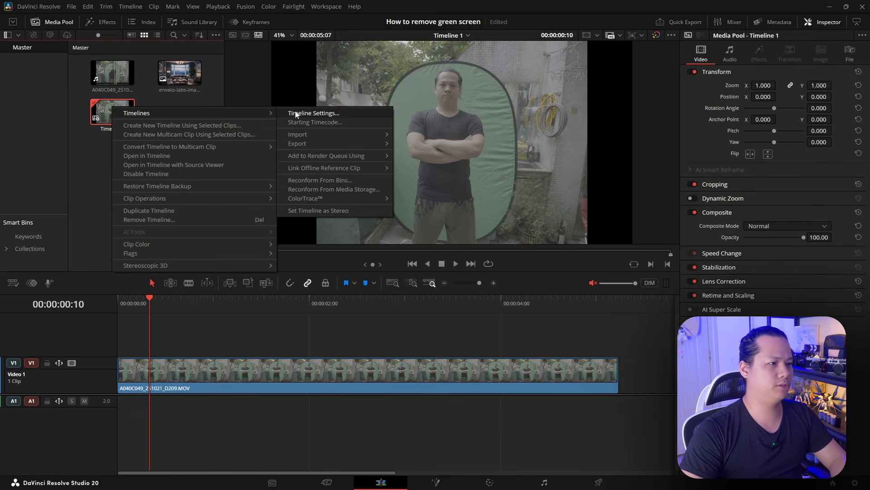
{"action": "left_click", "coordinate": [339, 110]}
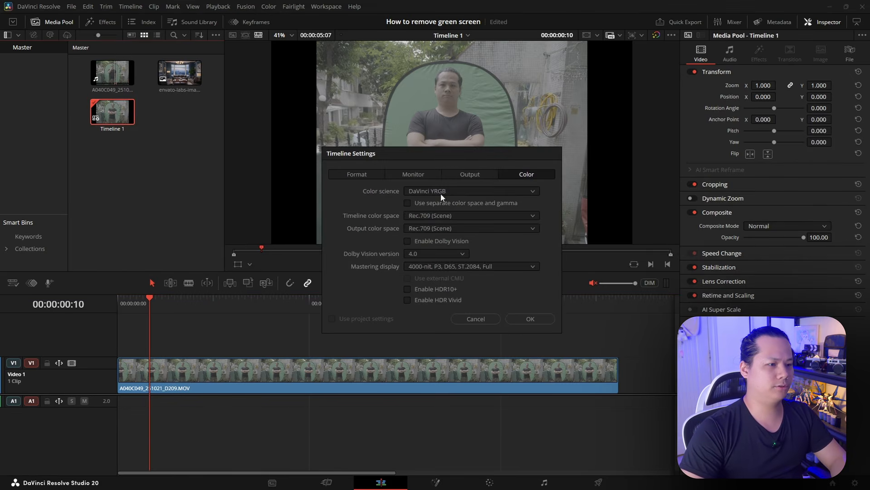
{"action": "left_click", "coordinate": [457, 189]}
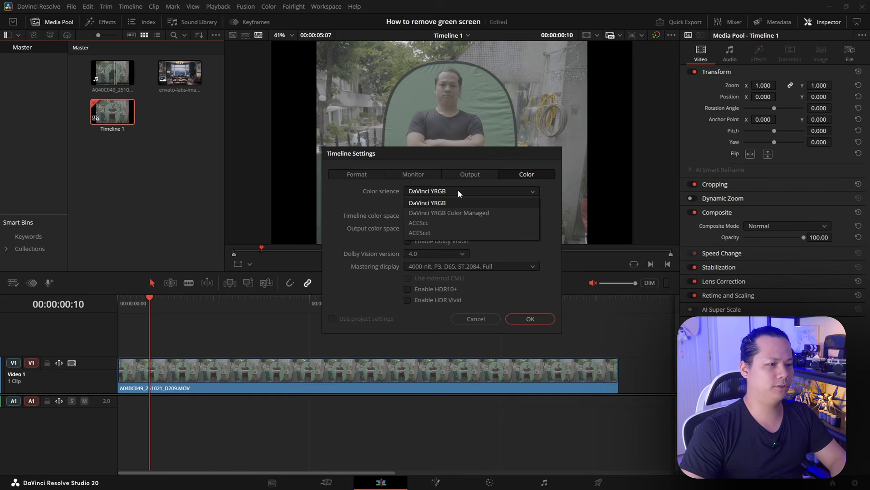
{"action": "left_click", "coordinate": [489, 215]}
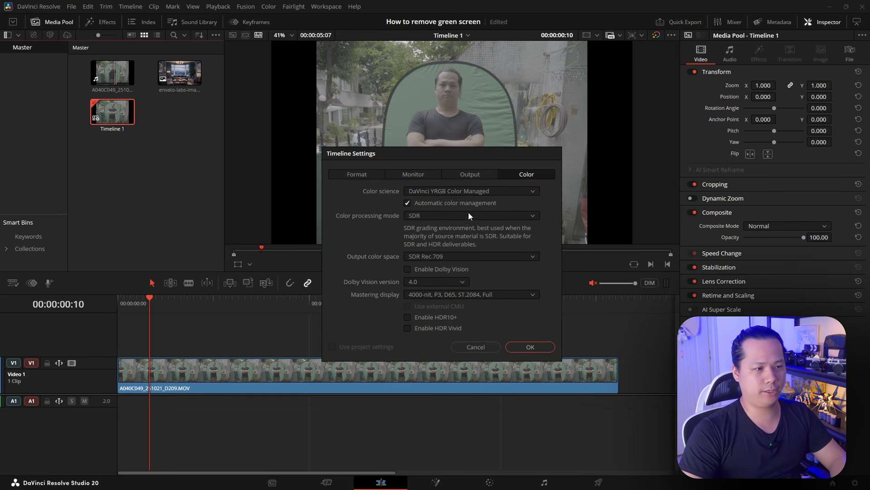
{"action": "left_click", "coordinate": [530, 347]}
{"action": "key", "text": "space"}
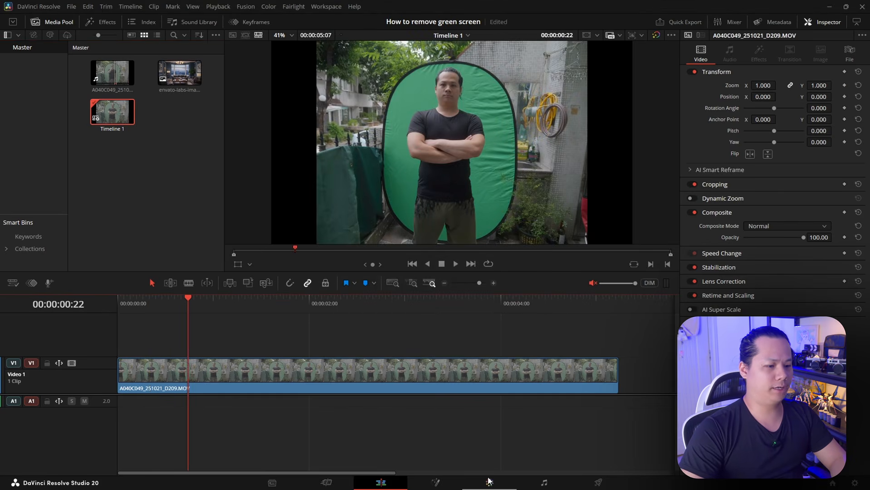
Step: On the Color page, set the clip's input color space to Panasonic V-Gamut/V-Log
{"action": "left_click", "coordinate": [430, 391]}
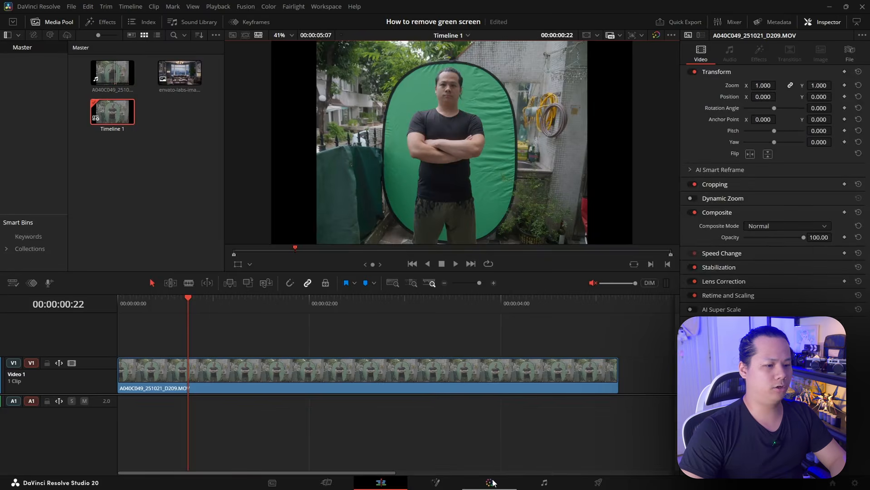
{"action": "left_click", "coordinate": [493, 483]}
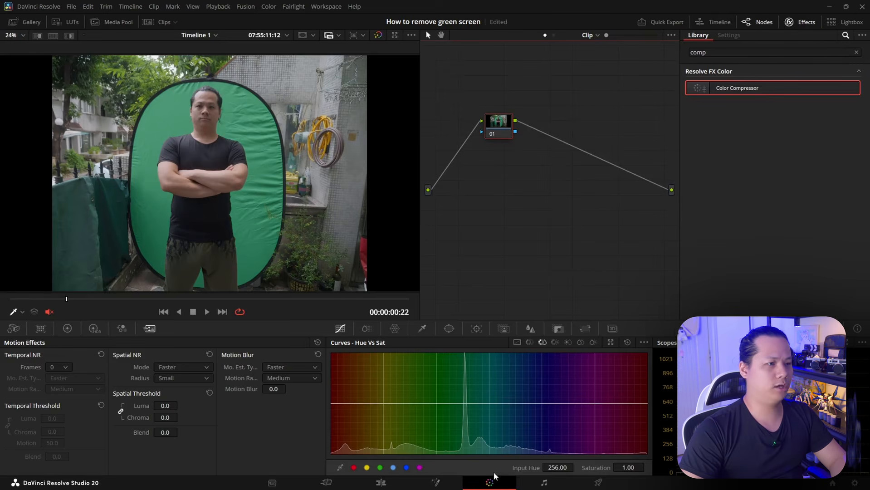
{"action": "left_click", "coordinate": [157, 22]}
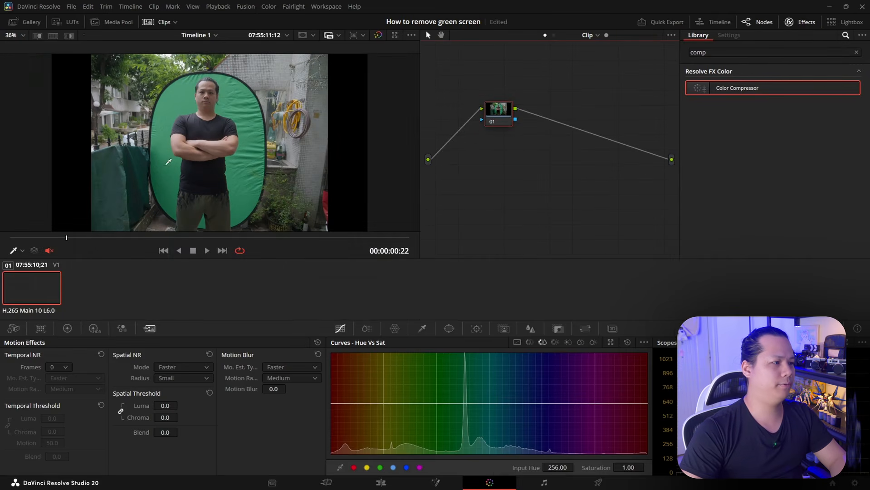
{"action": "right_click", "coordinate": [43, 287]}
{"action": "mouse_move", "coordinate": [113, 282]}
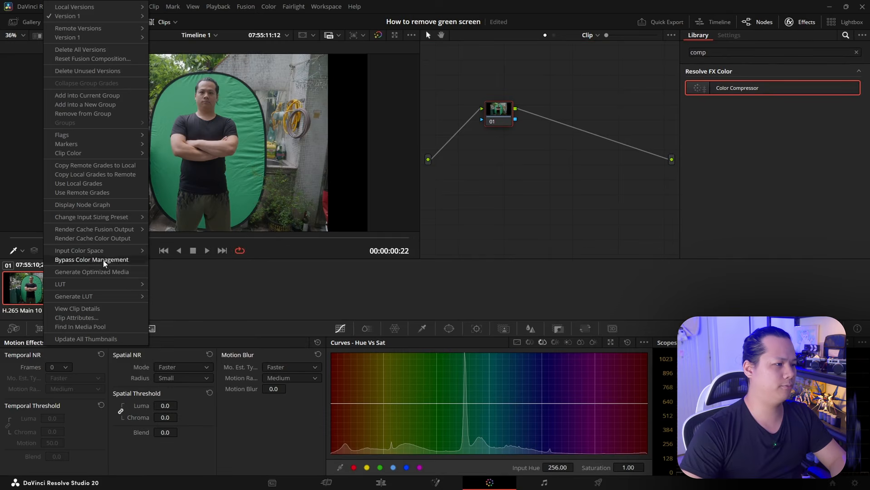
{"action": "mouse_move", "coordinate": [121, 253]}
{"action": "mouse_move", "coordinate": [229, 370]}
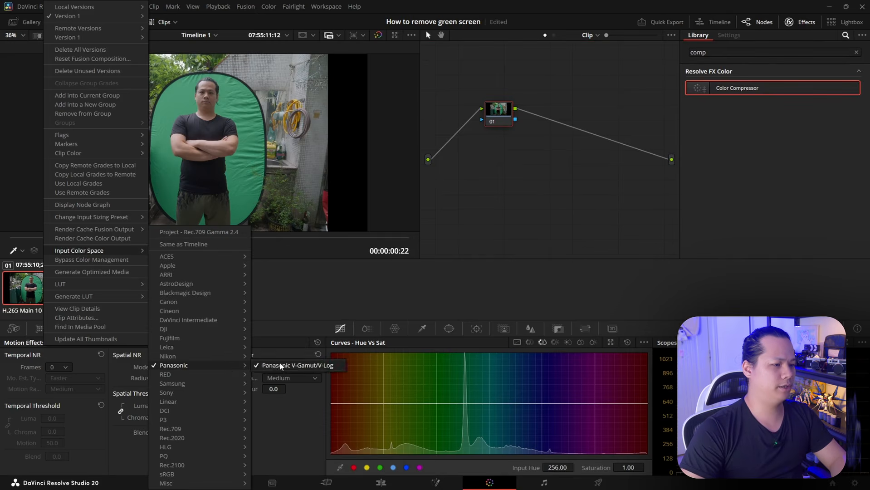
{"action": "left_click", "coordinate": [291, 365]}
{"action": "left_click", "coordinate": [156, 22]}
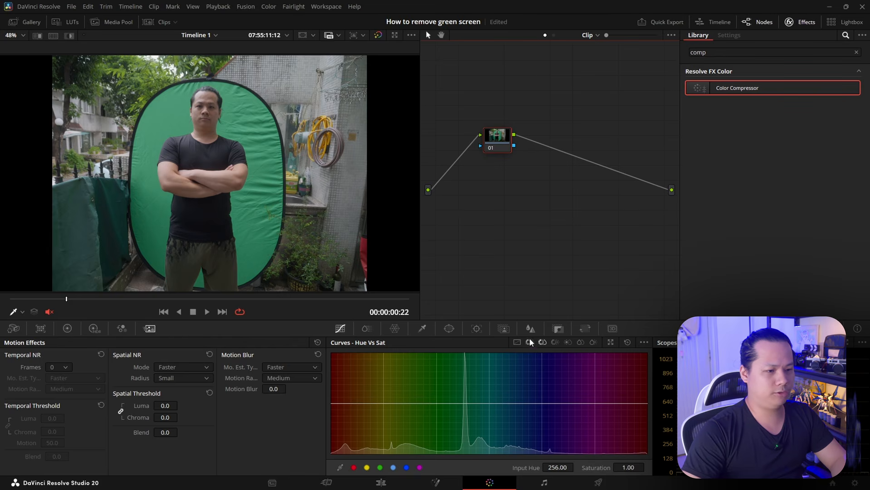
Step: Boost the green backdrop on the Hue Vs Sat curve to a saturation of 2.00 at input hue 48.45, anchored by a point on each side
{"action": "left_click", "coordinate": [366, 328]}
{"action": "left_click", "coordinate": [340, 328]}
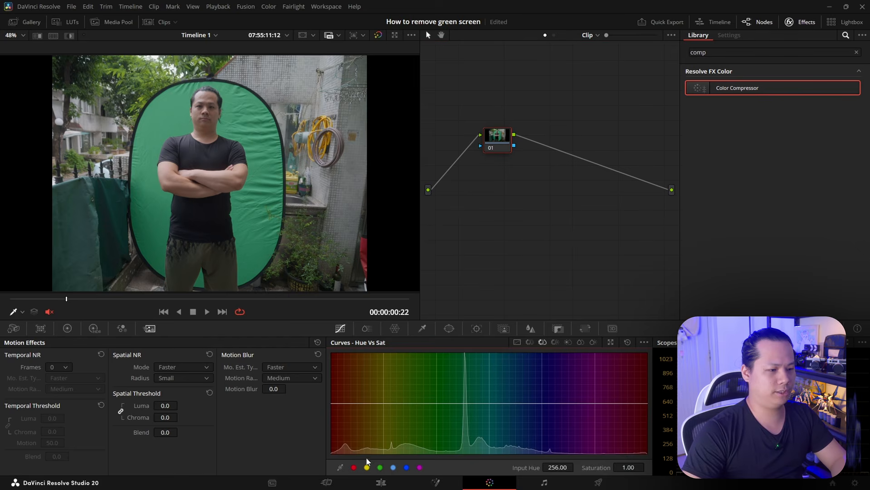
{"action": "left_click_drag", "start_coordinate": [452, 404], "coordinate": [465, 360]}
{"action": "left_click_drag", "start_coordinate": [384, 403], "coordinate": [433, 403]}
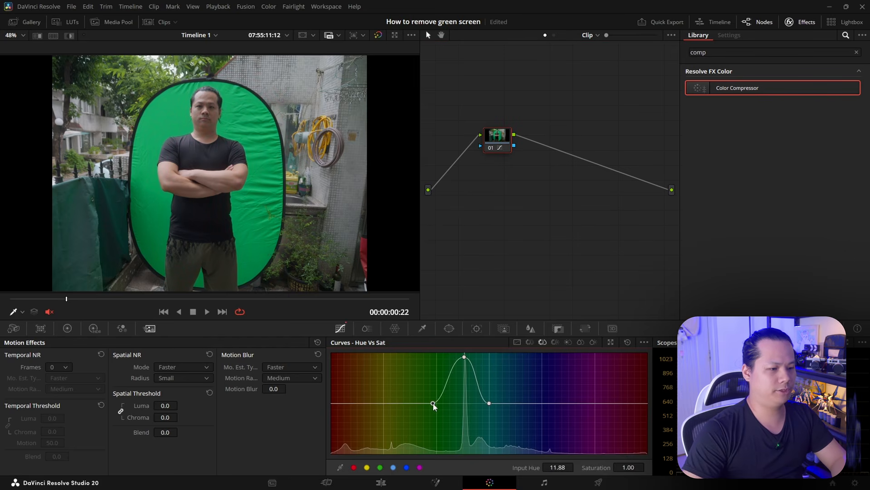
{"action": "mouse_move", "coordinate": [464, 357]}
{"action": "left_mouse_down"}
{"action": "mouse_move", "coordinate": [462, 395]}
{"action": "mouse_move", "coordinate": [466, 367]}
{"action": "left_mouse_up"}
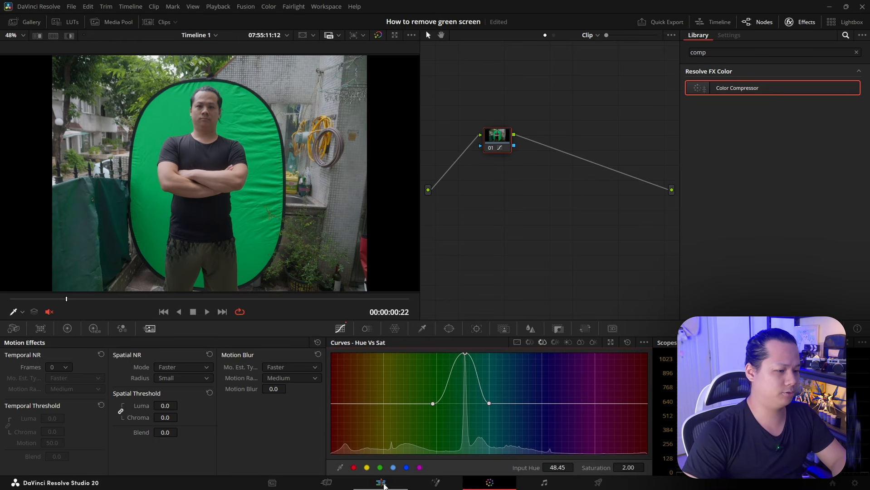
Step: Back on the Edit page, reframe the clip with a zoom of 1.337 and a Y position of -69
{"action": "left_click", "coordinate": [382, 483]}
{"action": "left_click", "coordinate": [257, 375]}
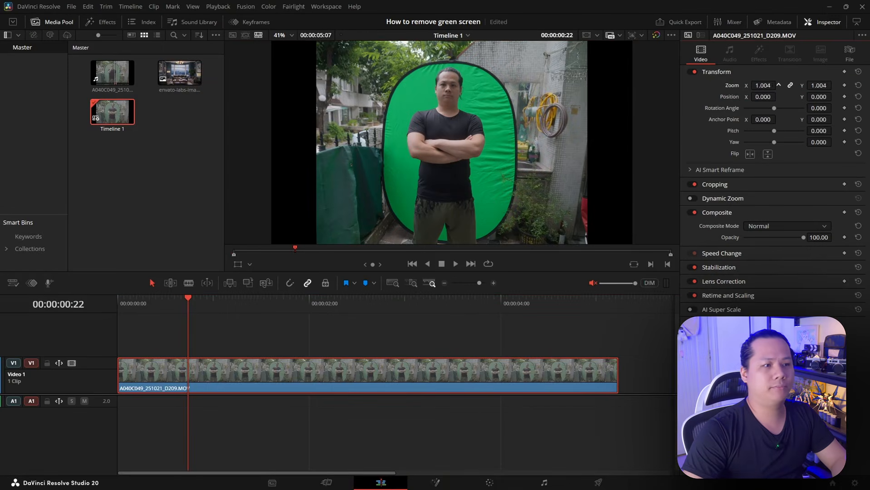
{"action": "left_click_drag", "start_coordinate": [763, 85], "coordinate": [781, 86]}
{"action": "left_click_drag", "start_coordinate": [819, 96], "coordinate": [788, 96]}
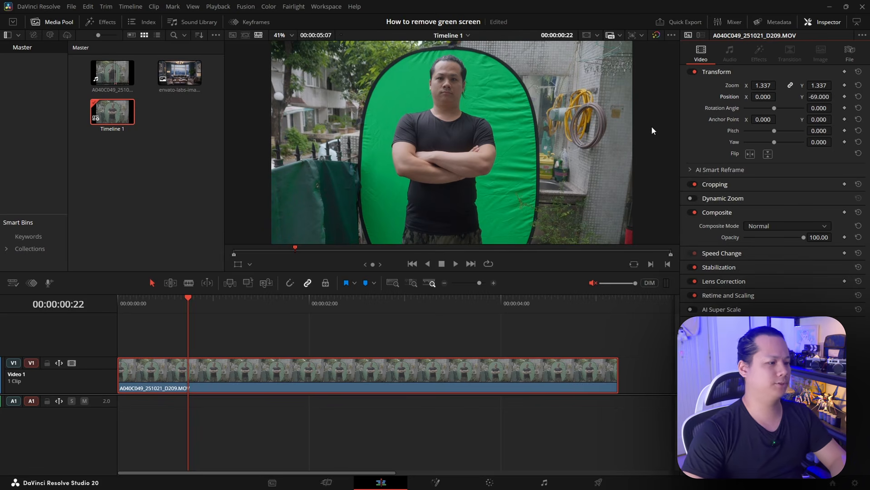
Step: Convert the timeline clip into a new Fusion clip and open it on the Fusion page
{"action": "right_click", "coordinate": [204, 364]}
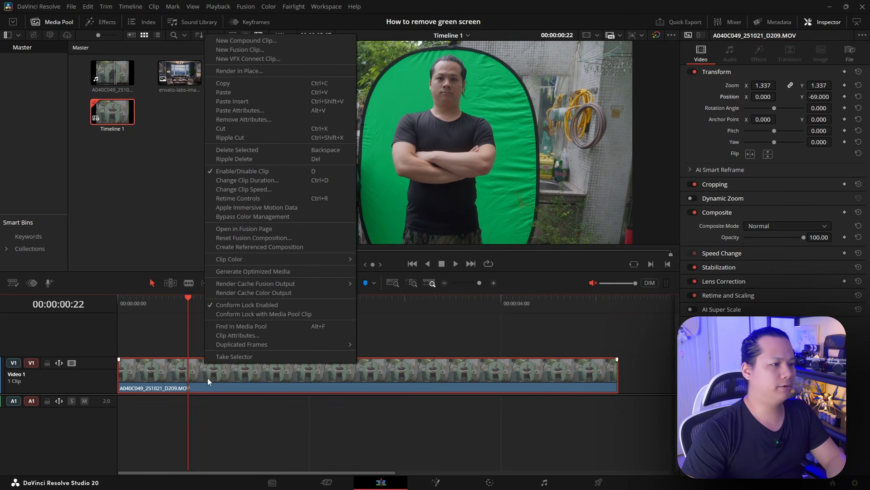
{"action": "left_click", "coordinate": [266, 51]}
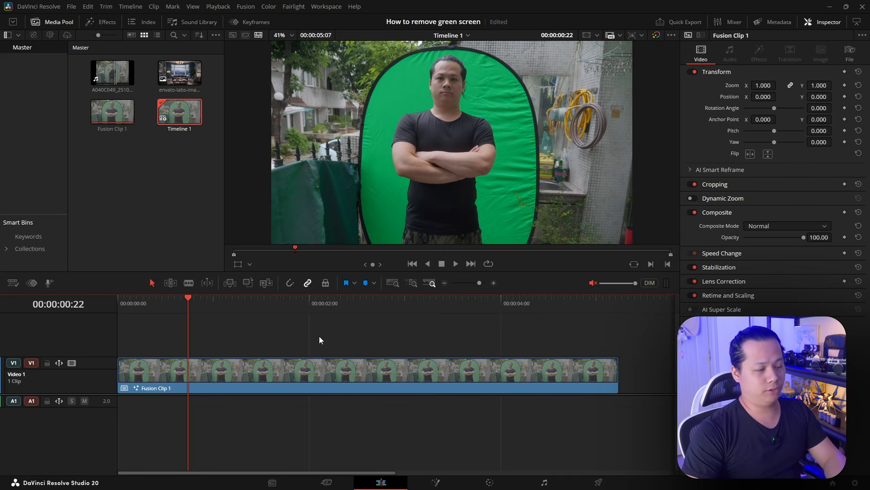
{"action": "left_click", "coordinate": [307, 366]}
{"action": "right_click", "coordinate": [307, 366]}
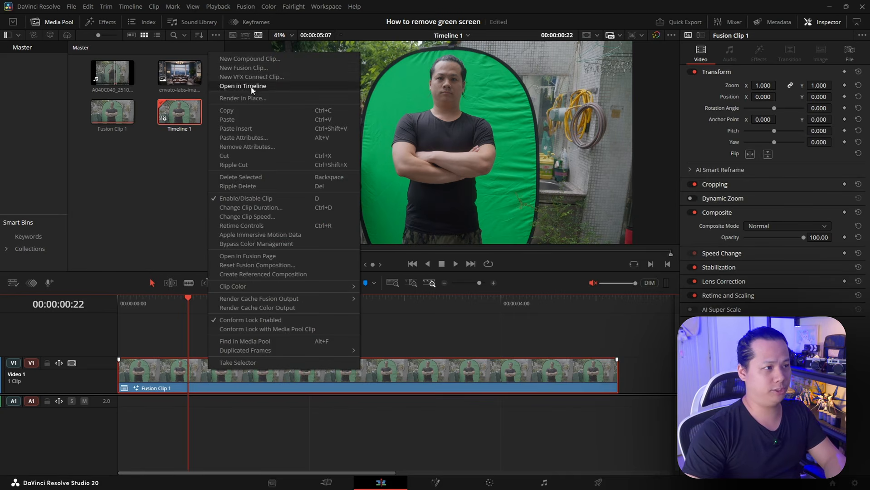
{"action": "left_click", "coordinate": [429, 361]}
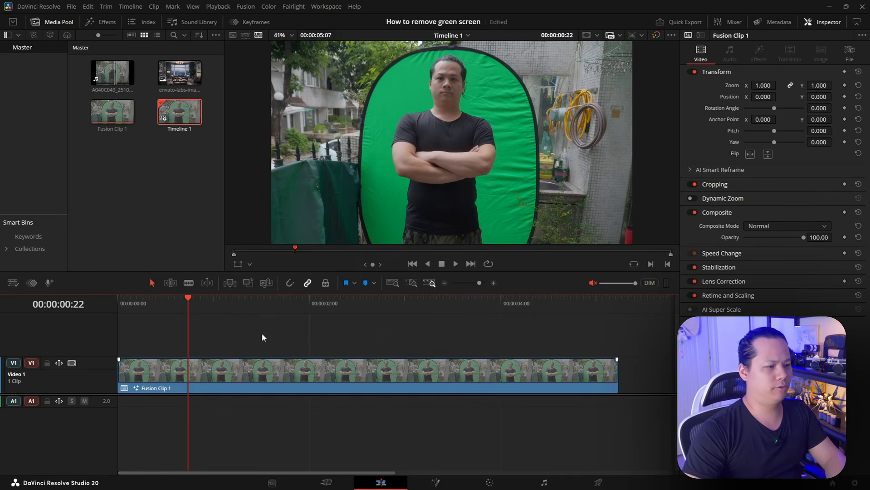
{"action": "right_click", "coordinate": [278, 373]}
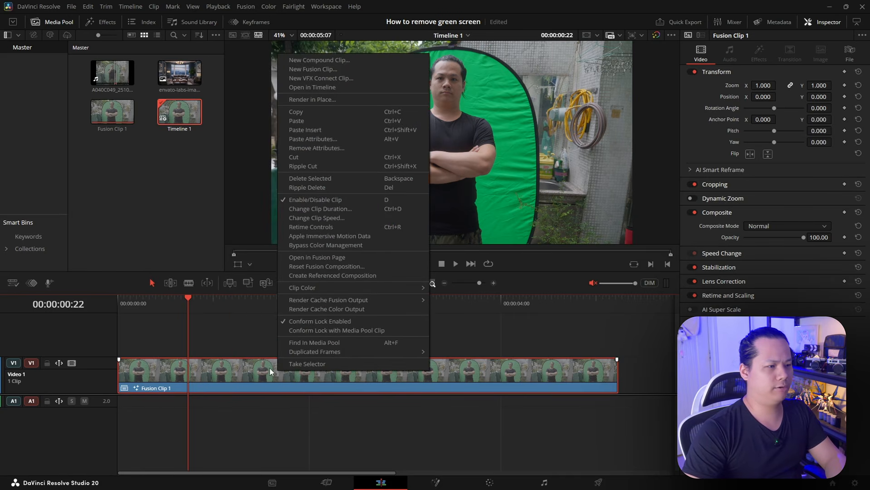
{"action": "left_click", "coordinate": [371, 257]}
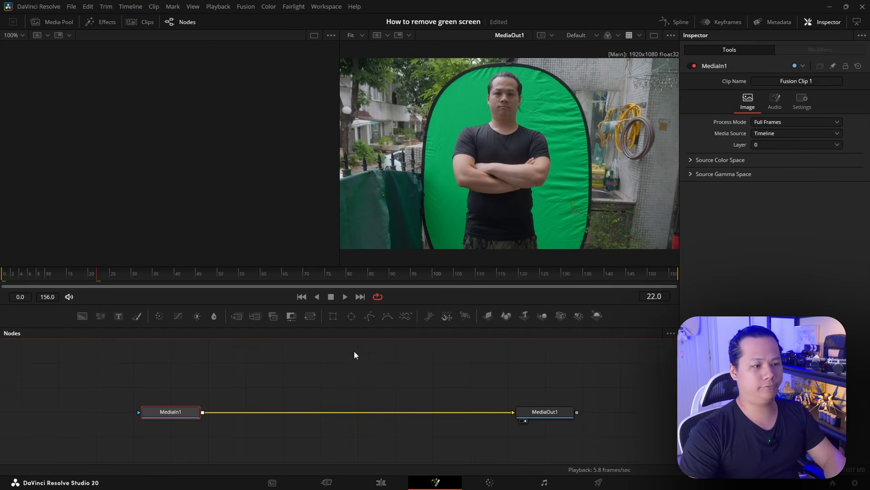
Step: Add a Delta Keyer node and insert it between MediaIn1 and MediaOut1
{"action": "left_click", "coordinate": [205, 397]}
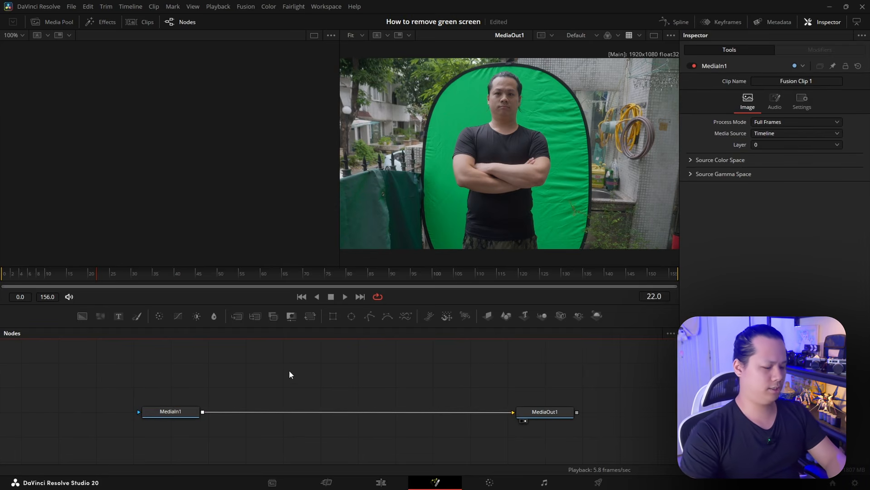
{"action": "key", "text": "shift+space"}
{"action": "type", "text": "de"}
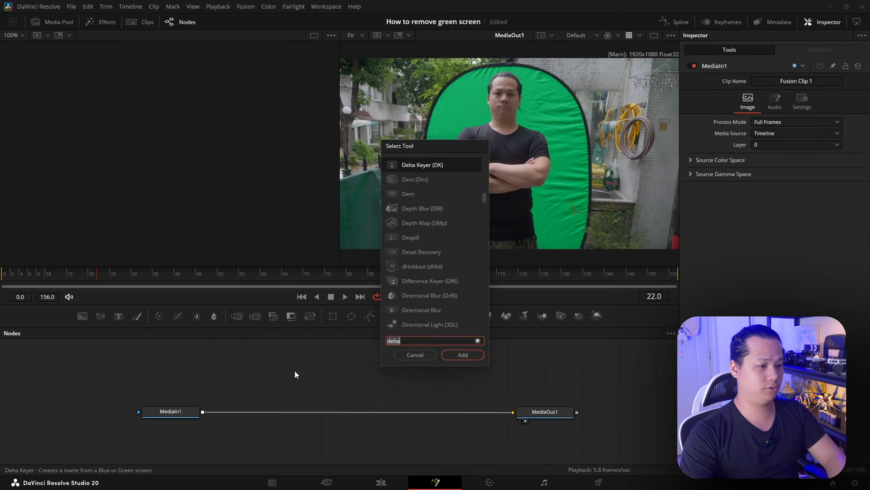
{"action": "type", "text": "lta"}
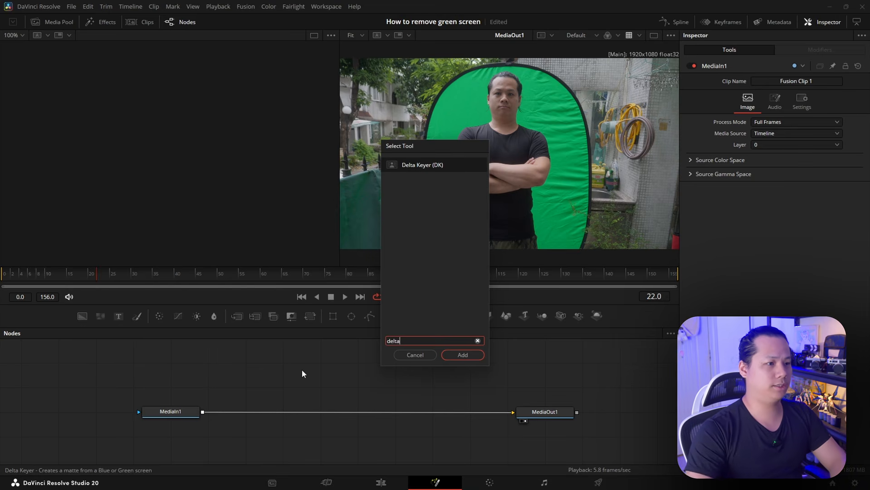
{"action": "left_click", "coordinate": [432, 169]}
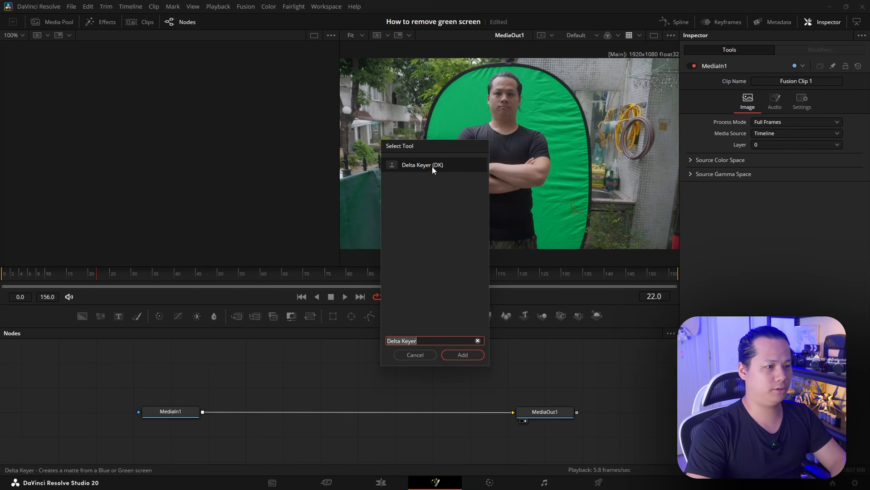
{"action": "left_click", "coordinate": [462, 354]}
{"action": "left_click_drag", "start_coordinate": [313, 374], "coordinate": [275, 415]}
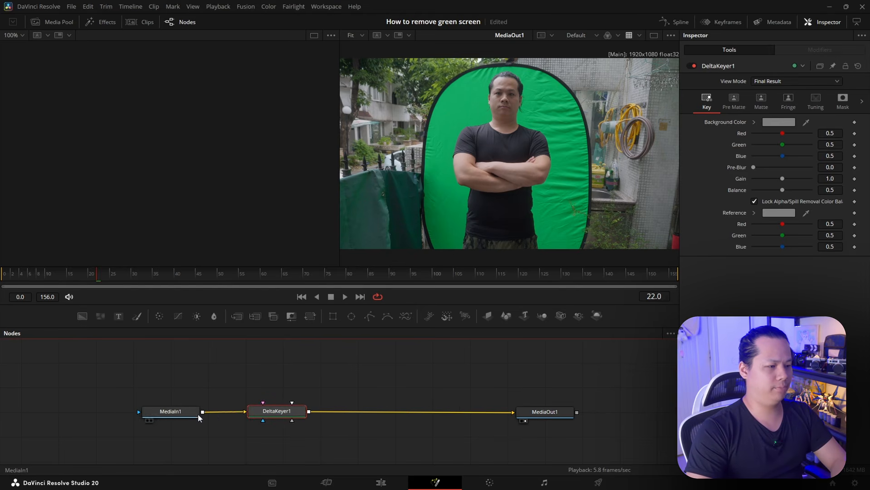
{"action": "left_click_drag", "start_coordinate": [190, 414], "coordinate": [182, 415]}
{"action": "left_click_drag", "start_coordinate": [275, 415], "coordinate": [267, 407]}
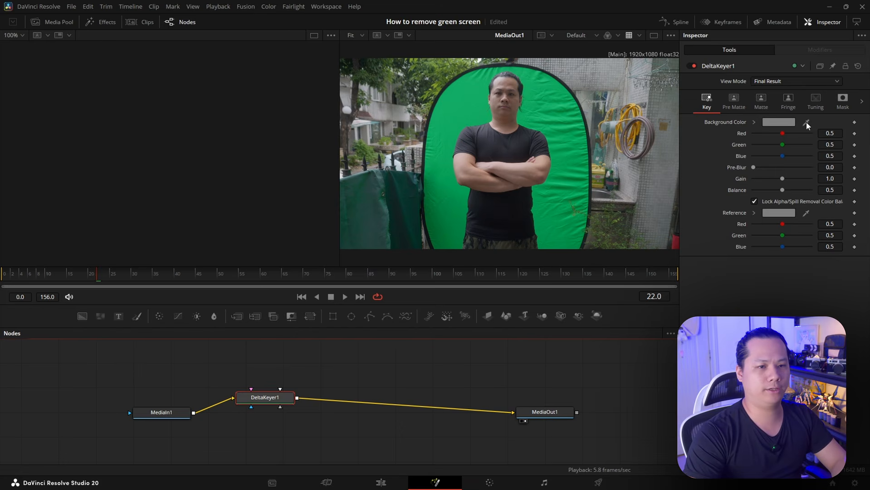
Step: Sample the green backdrop beside the man's head as the Delta Keyer's background color
{"action": "left_click_drag", "start_coordinate": [806, 125], "coordinate": [524, 116]}
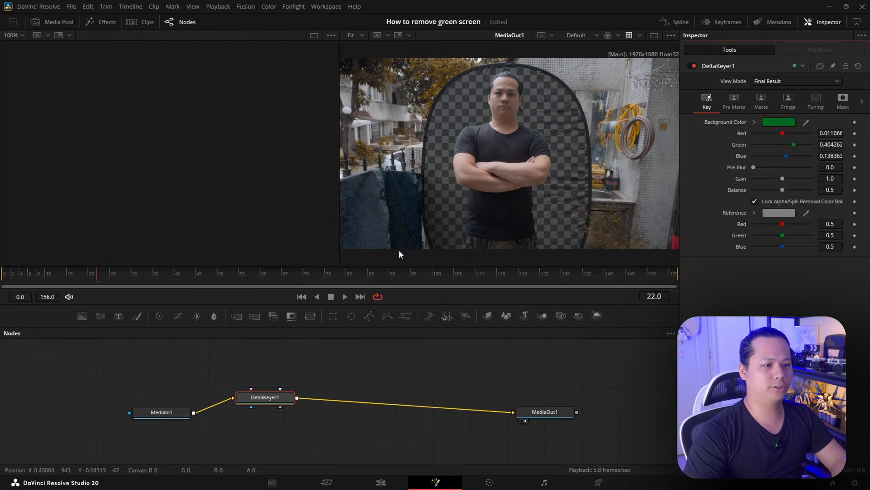
{"action": "mouse_move", "coordinate": [530, 179]}
{"action": "left_mouse_down"}
{"action": "mouse_move", "coordinate": [549, 178]}
{"action": "mouse_move", "coordinate": [536, 169]}
{"action": "mouse_move", "coordinate": [543, 165]}
{"action": "mouse_move", "coordinate": [532, 168]}
{"action": "left_mouse_up"}
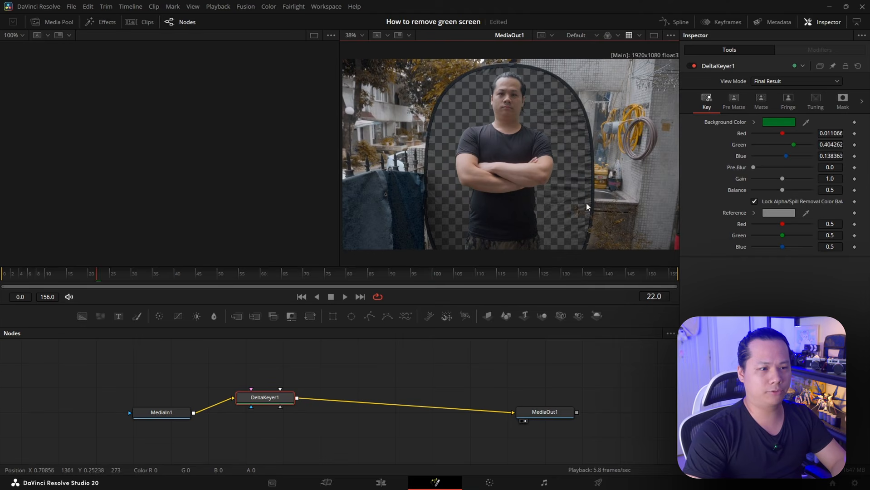
Step: Switch the Delta Keyer's view mode to Matte to show the key in black and white
{"action": "mouse_move", "coordinate": [506, 173]}
{"action": "left_mouse_down"}
{"action": "mouse_move", "coordinate": [506, 161]}
{"action": "mouse_move", "coordinate": [506, 171]}
{"action": "left_mouse_up"}
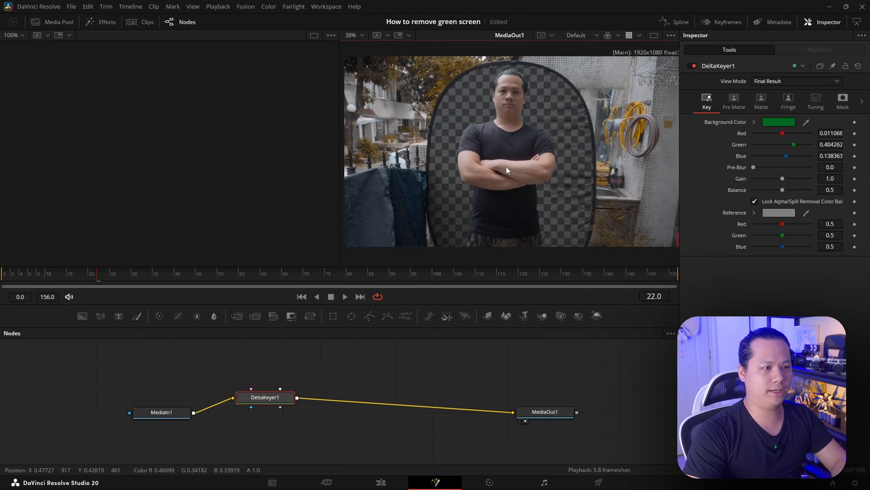
{"action": "key", "text": "ctrl+f"}
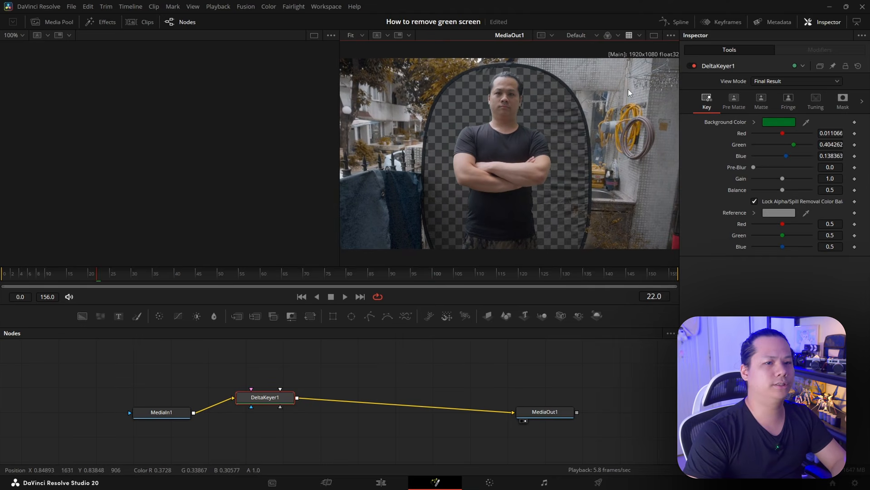
{"action": "left_click", "coordinate": [769, 85]}
{"action": "left_click", "coordinate": [785, 105]}
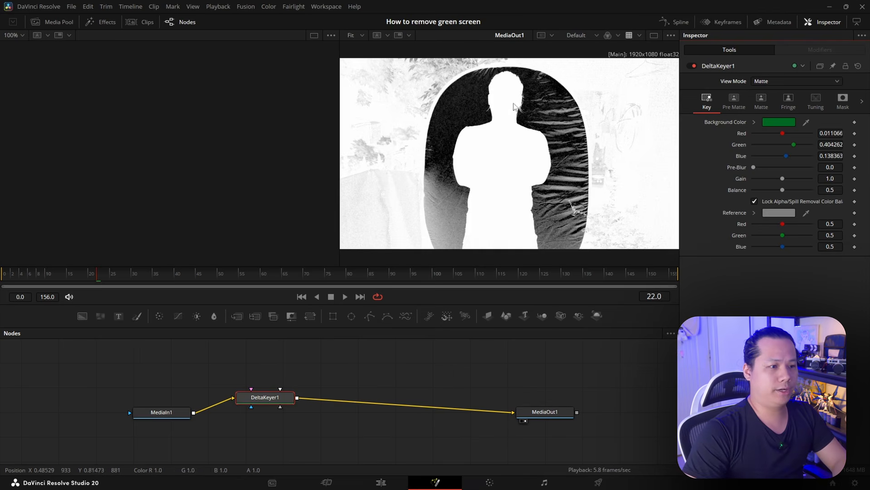
Step: Refine the Delta Keyer's matte threshold to a low of 0.8 and a high of 0.9345, comparing the matte with the final result
{"action": "left_click", "coordinate": [761, 101]}
{"action": "left_click_drag", "start_coordinate": [753, 122], "coordinate": [793, 122]}
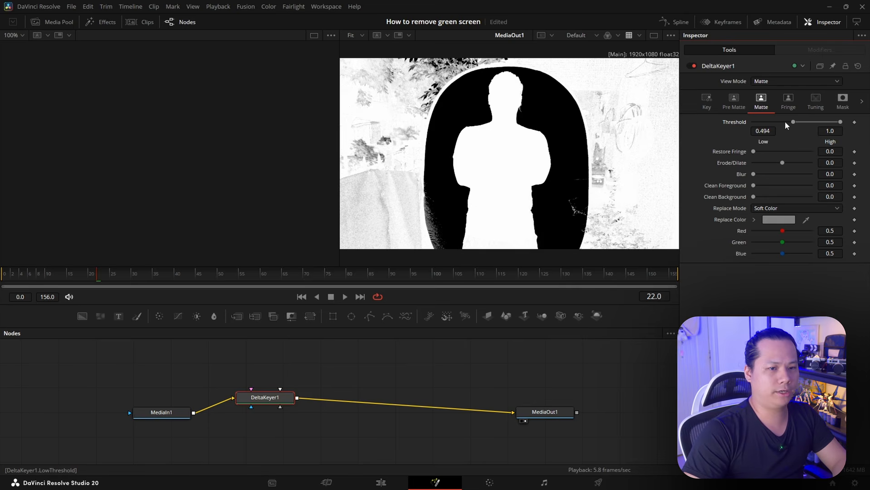
{"action": "left_click_drag", "start_coordinate": [763, 131], "coordinate": [774, 131]}
{"action": "left_click_drag", "start_coordinate": [763, 131], "coordinate": [771, 131]}
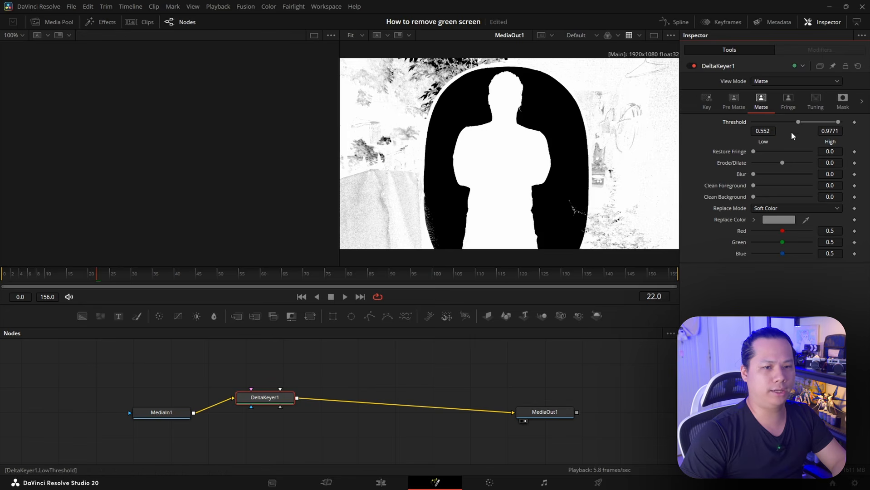
{"action": "left_click_drag", "start_coordinate": [830, 130], "coordinate": [836, 130]}
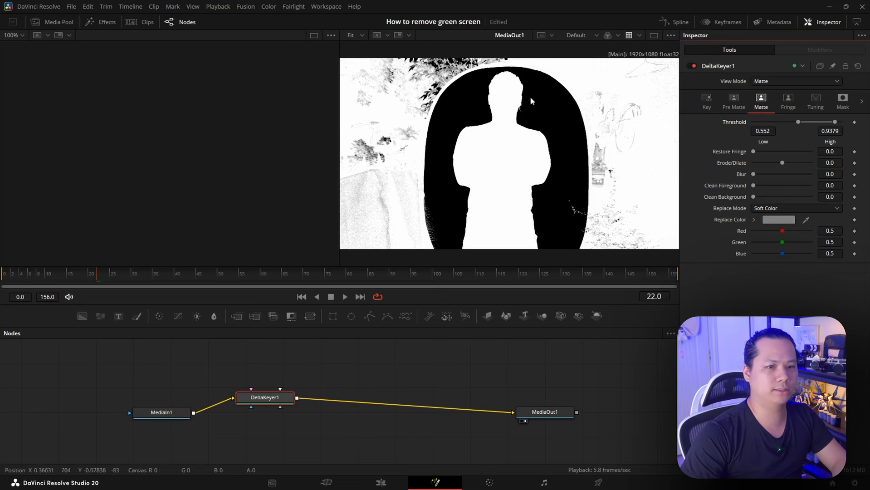
{"action": "left_click", "coordinate": [780, 81]}
{"action": "left_click", "coordinate": [778, 139]}
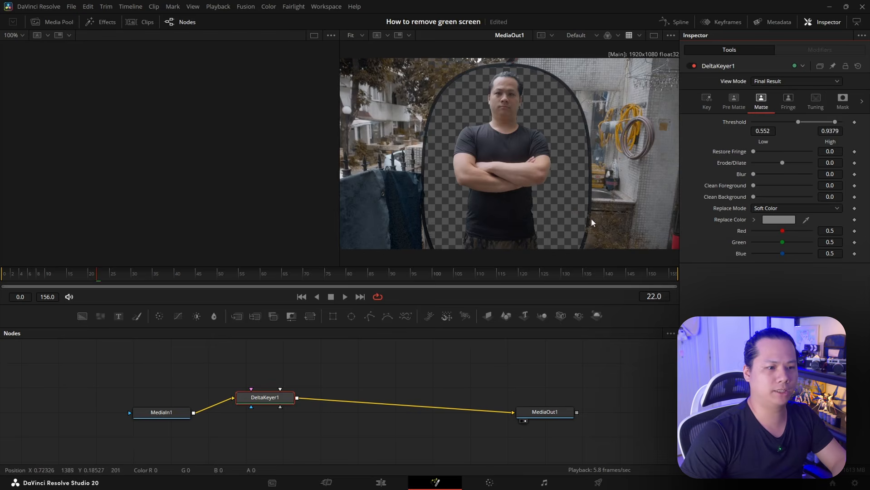
{"action": "left_click", "coordinate": [809, 79]}
{"action": "left_click", "coordinate": [787, 93]}
{"action": "left_click_drag", "start_coordinate": [763, 130], "coordinate": [827, 130]}
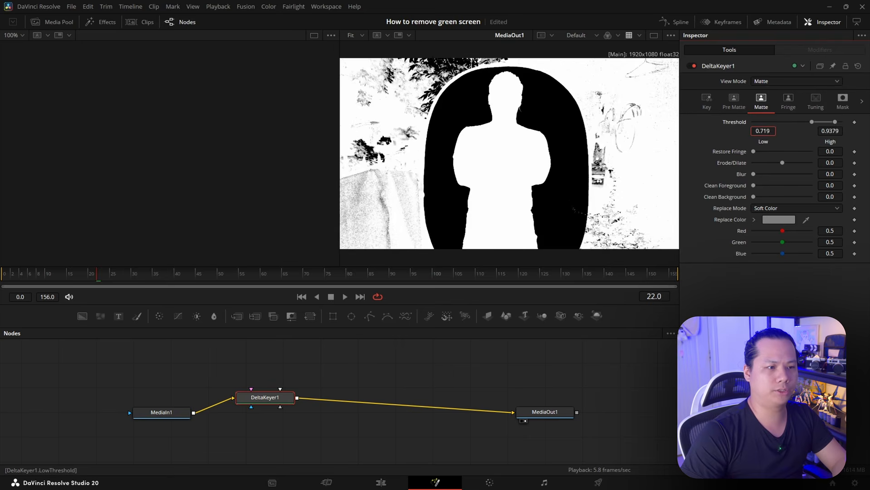
{"action": "mouse_move", "coordinate": [762, 131]}
{"action": "left_mouse_down"}
{"action": "mouse_move", "coordinate": [798, 130]}
{"action": "mouse_move", "coordinate": [765, 143]}
{"action": "left_mouse_up"}
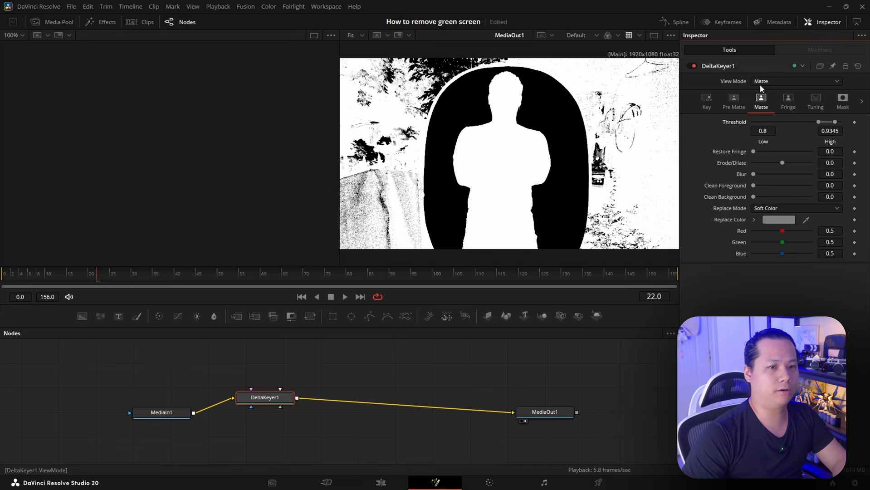
Step: Return the Delta Keyer's view mode to Final Result to check the keyed footage
{"action": "left_click", "coordinate": [779, 81]}
{"action": "left_click", "coordinate": [784, 143]}
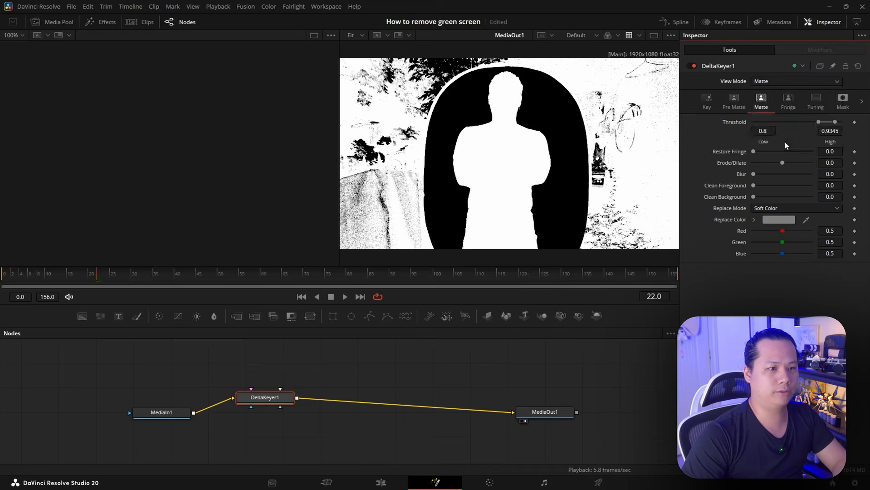
{"action": "middle_click", "coordinate": [507, 198]}
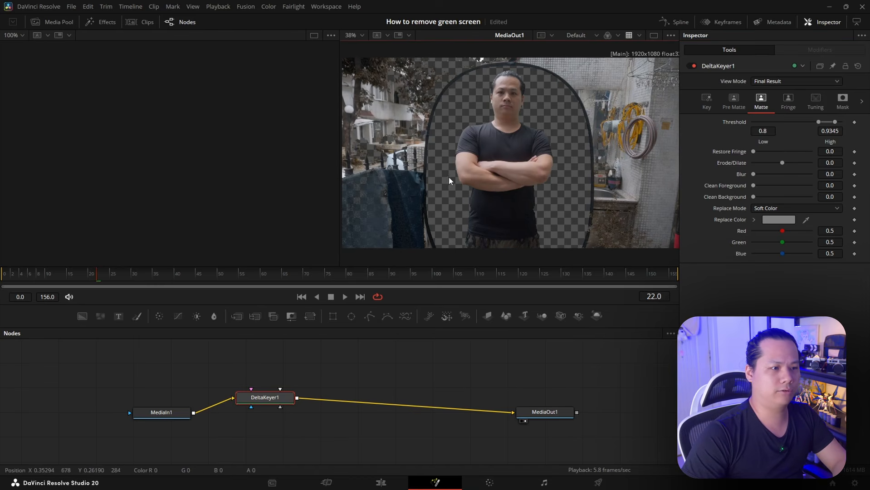
{"action": "key", "text": "ctrl+f"}
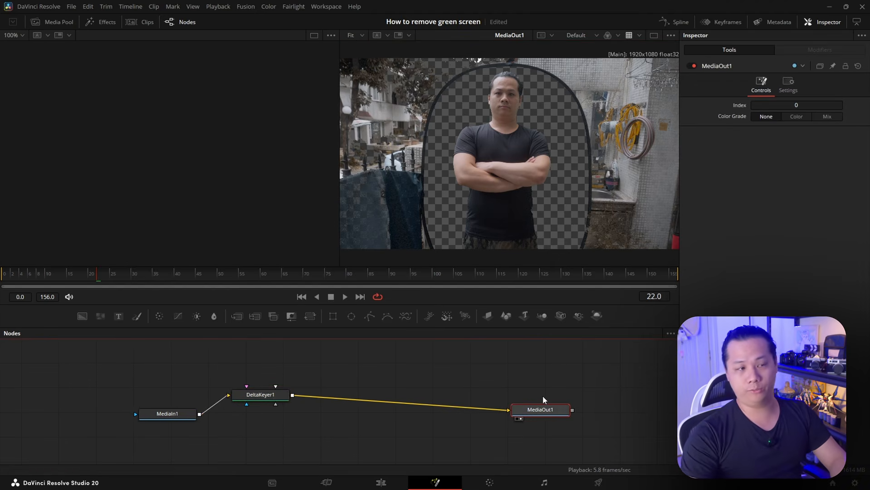
Step: Add a B-Spline mask node and trace a closed outline around the man, just inside the green screen's black rim
{"action": "mouse_move", "coordinate": [271, 397]}
{"action": "left_mouse_down"}
{"action": "mouse_move", "coordinate": [284, 398]}
{"action": "mouse_move", "coordinate": [266, 400]}
{"action": "left_mouse_up"}
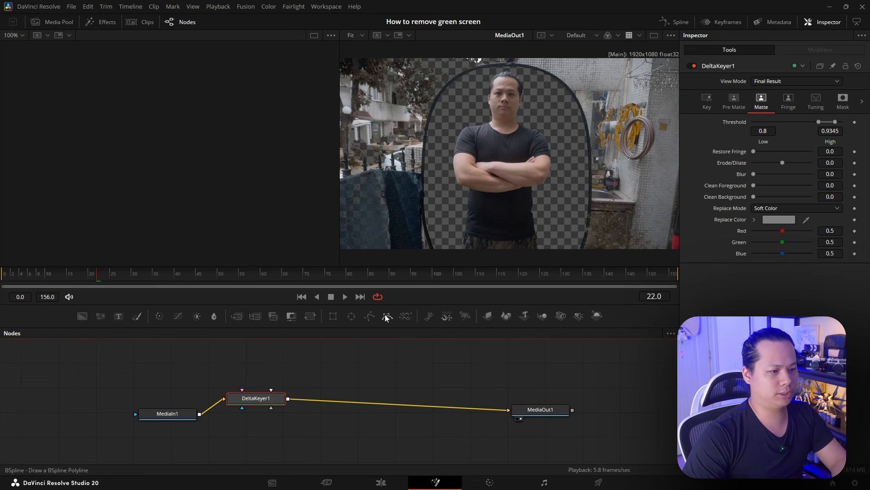
{"action": "left_click_drag", "start_coordinate": [363, 360], "coordinate": [336, 362]}
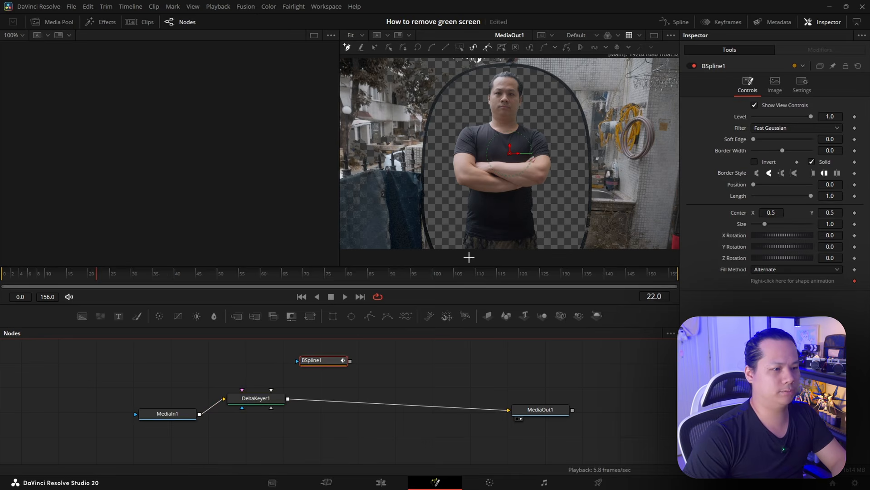
{"action": "left_click", "coordinate": [440, 252]}
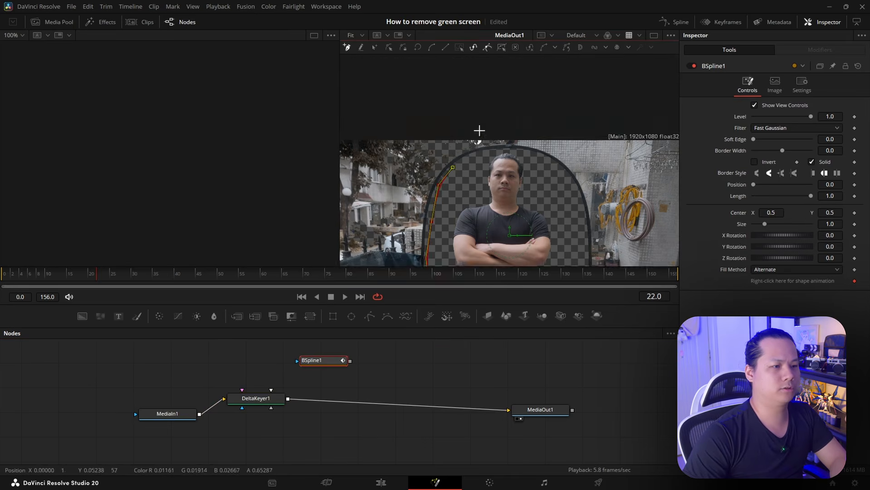
Step: Adjust the B-Spline outline's lower corner points so its bottom edge lies below the image frame
{"action": "scroll", "coordinate": [479, 140], "scroll_direction": "up", "scroll_amount": 3}
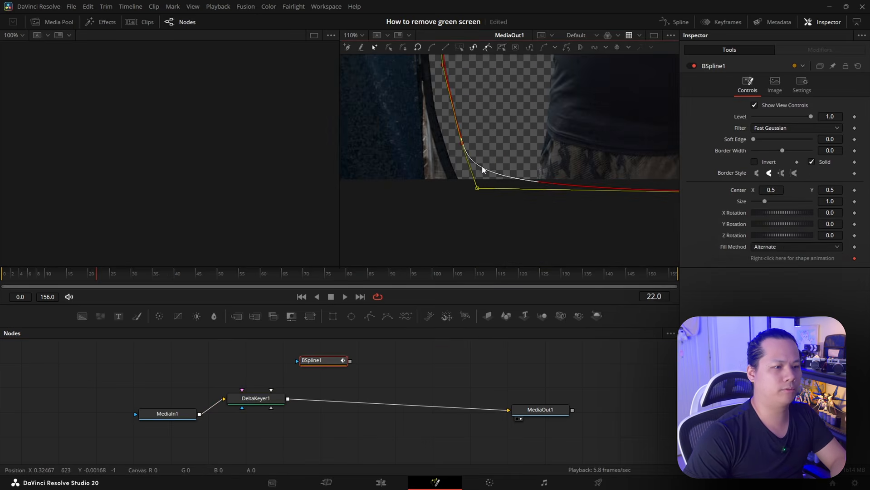
{"action": "left_click_drag", "start_coordinate": [485, 168], "coordinate": [479, 194]}
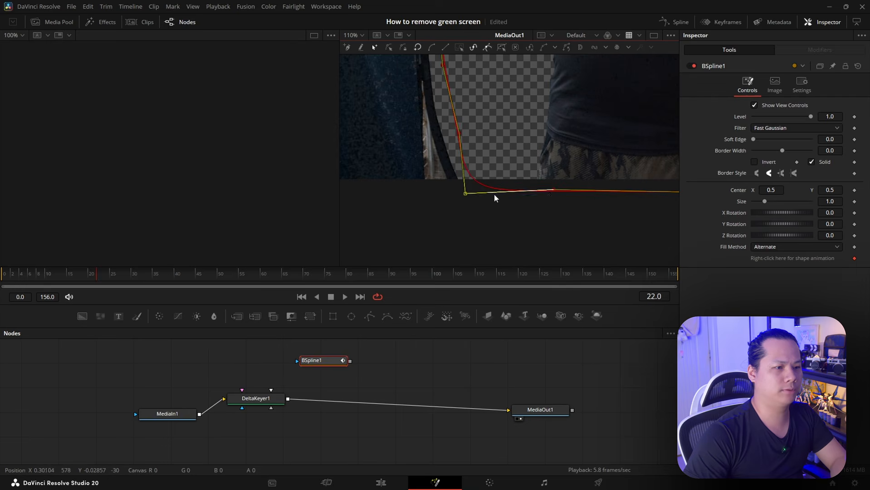
{"action": "scroll", "coordinate": [623, 193], "scroll_direction": "down", "scroll_amount": 3}
{"action": "scroll", "coordinate": [622, 191], "scroll_direction": "right", "scroll_amount": 5}
{"action": "scroll", "coordinate": [567, 165], "scroll_direction": "up", "scroll_amount": 2}
{"action": "left_click_drag", "start_coordinate": [512, 139], "coordinate": [530, 154]}
{"action": "scroll", "coordinate": [523, 191], "scroll_direction": "up", "scroll_amount": 4}
{"action": "scroll", "coordinate": [522, 204], "scroll_direction": "left", "scroll_amount": 3}
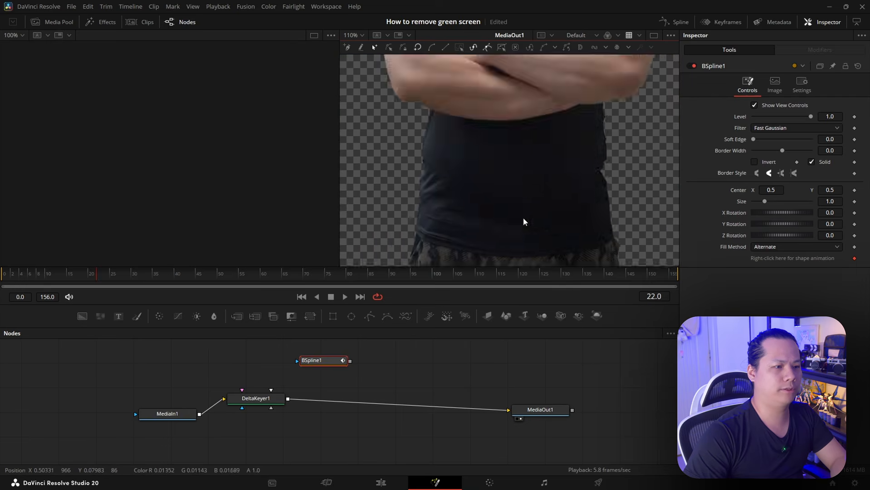
{"action": "scroll", "coordinate": [523, 218], "scroll_direction": "down", "scroll_amount": 5}
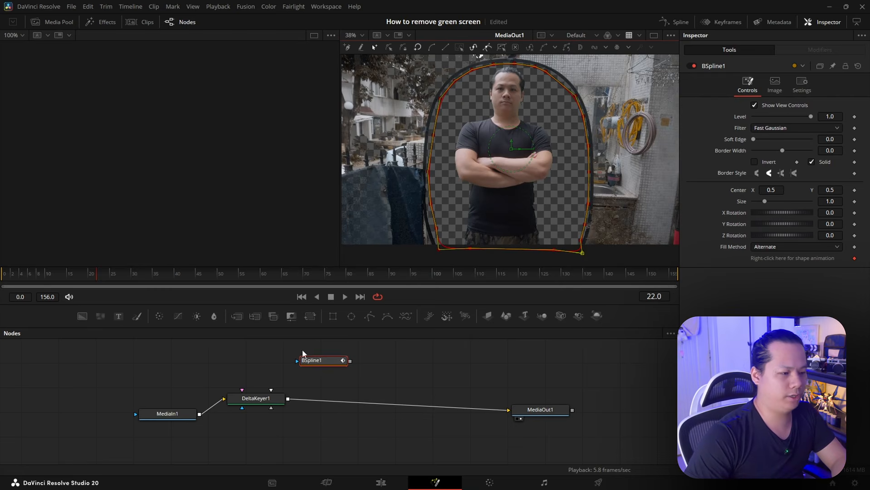
Step: Connect the B-Spline node to the Delta Keyer's Garbage Matte input and invert the mask
{"action": "left_click_drag", "start_coordinate": [312, 361], "coordinate": [255, 361]}
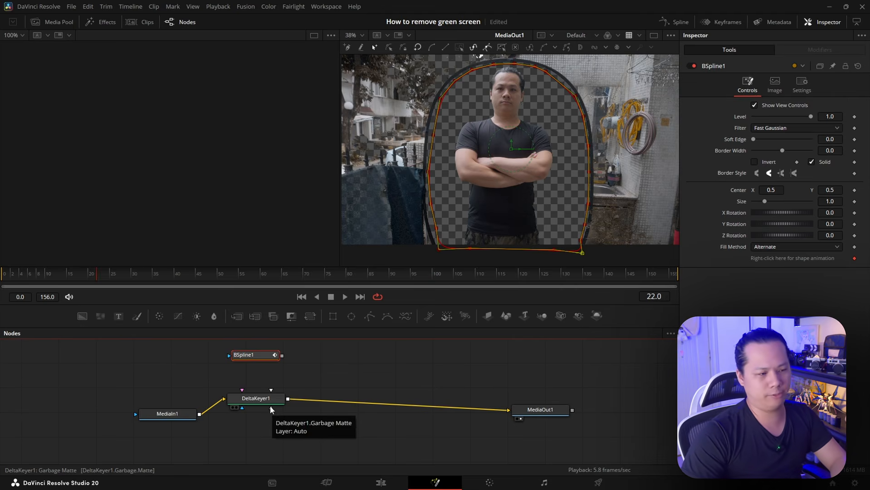
{"action": "left_click_drag", "start_coordinate": [281, 355], "coordinate": [303, 370]}
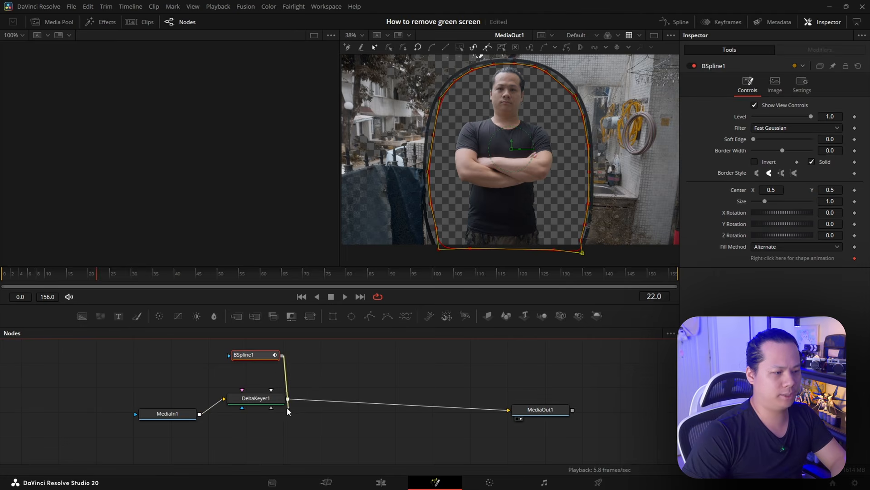
{"action": "left_click_drag", "start_coordinate": [287, 410], "coordinate": [271, 392]}
{"action": "left_click_drag", "start_coordinate": [252, 355], "coordinate": [241, 356]}
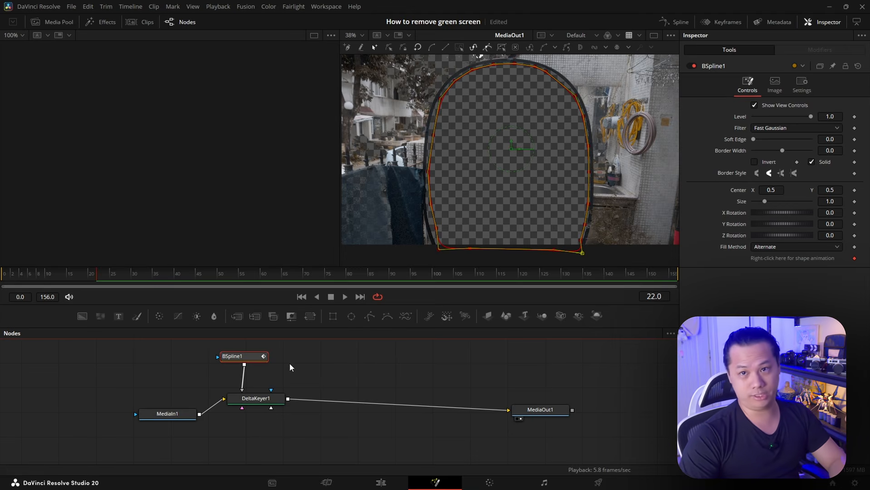
{"action": "mouse_move", "coordinate": [252, 353]}
{"action": "left_mouse_down"}
{"action": "mouse_move", "coordinate": [238, 354]}
{"action": "mouse_move", "coordinate": [242, 366]}
{"action": "left_mouse_up"}
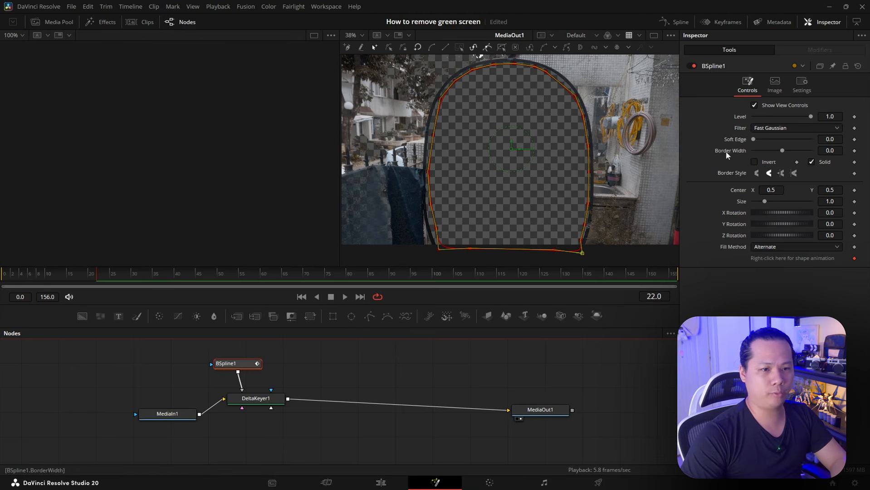
{"action": "left_click", "coordinate": [754, 162]}
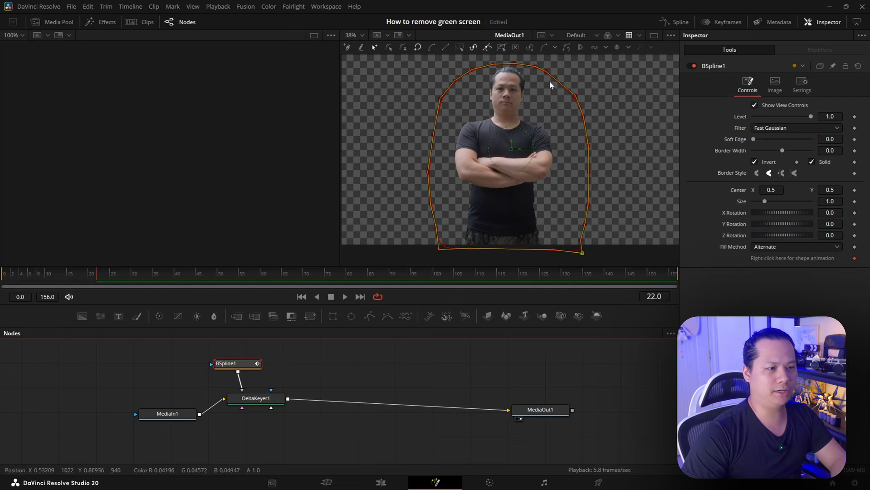
Step: Set the Delta Keyer's matte Blur to 0.00046 while inspecting the edges of the man's shoulders and neck up close
{"action": "left_click", "coordinate": [256, 398]}
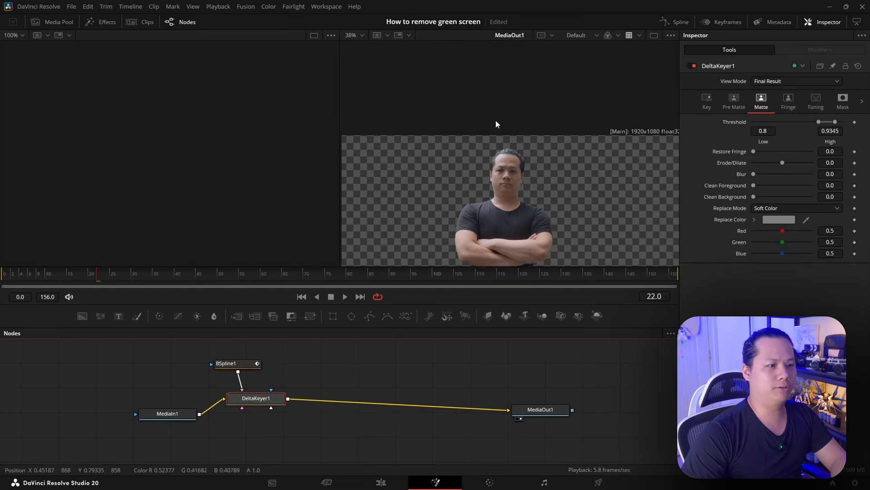
{"action": "scroll", "coordinate": [498, 143], "scroll_direction": "up", "scroll_amount": 3}
{"action": "scroll", "coordinate": [485, 161], "scroll_direction": "up", "scroll_amount": 3}
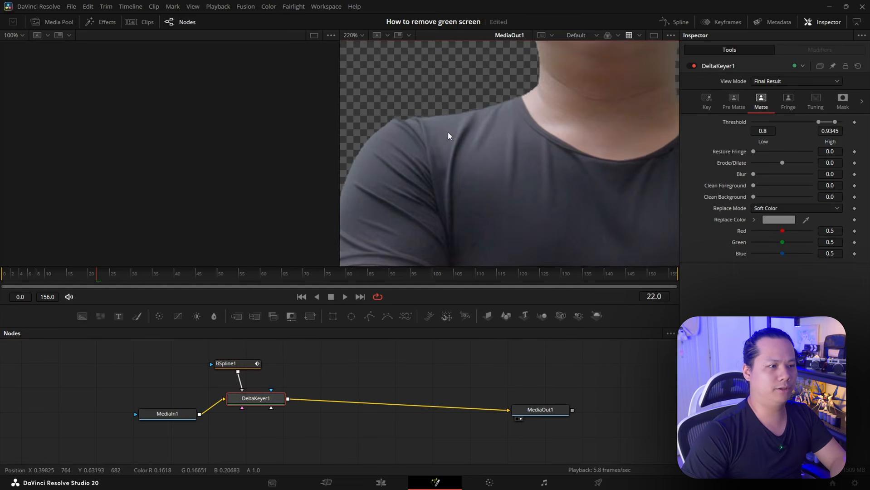
{"action": "scroll", "coordinate": [447, 132], "scroll_direction": "up", "scroll_amount": 2}
{"action": "scroll", "coordinate": [458, 179], "scroll_direction": "up", "scroll_amount": 1}
{"action": "scroll", "coordinate": [572, 136], "scroll_direction": "up", "scroll_amount": 1}
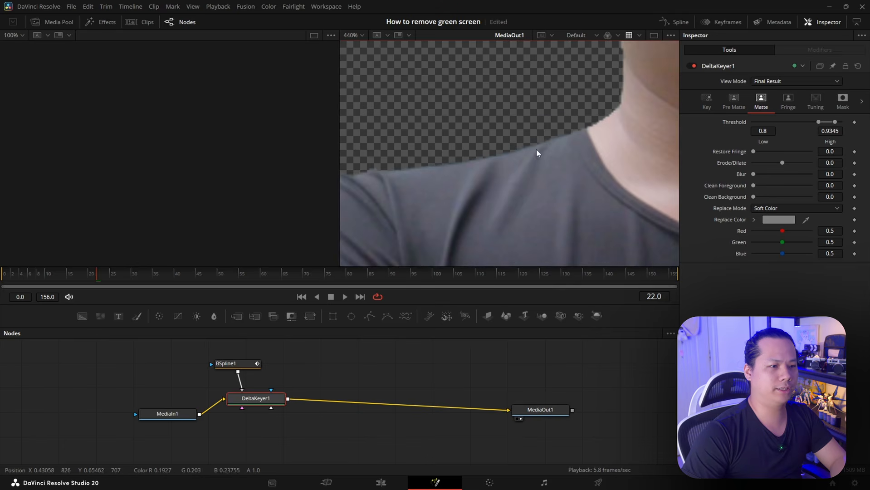
{"action": "left_click_drag", "start_coordinate": [653, 154], "coordinate": [418, 172]}
{"action": "left_click_drag", "start_coordinate": [567, 181], "coordinate": [476, 172]}
{"action": "left_click_drag", "start_coordinate": [569, 242], "coordinate": [508, 193]}
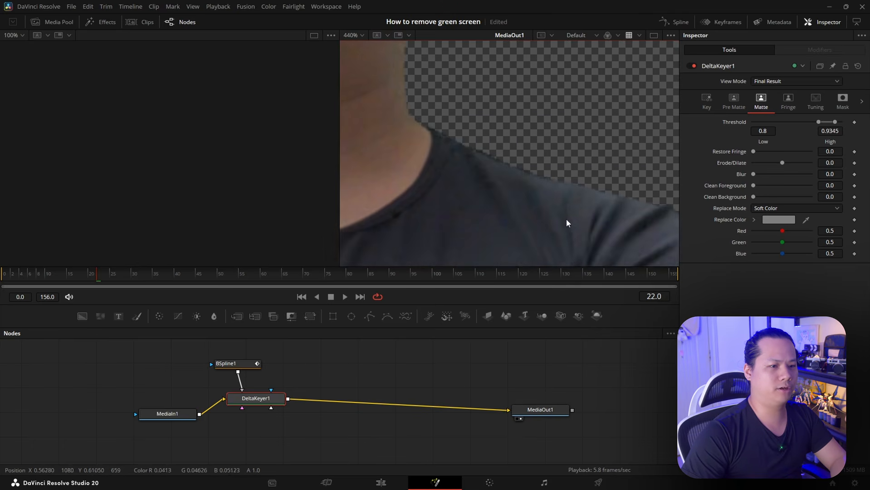
{"action": "left_click_drag", "start_coordinate": [566, 219], "coordinate": [492, 199]}
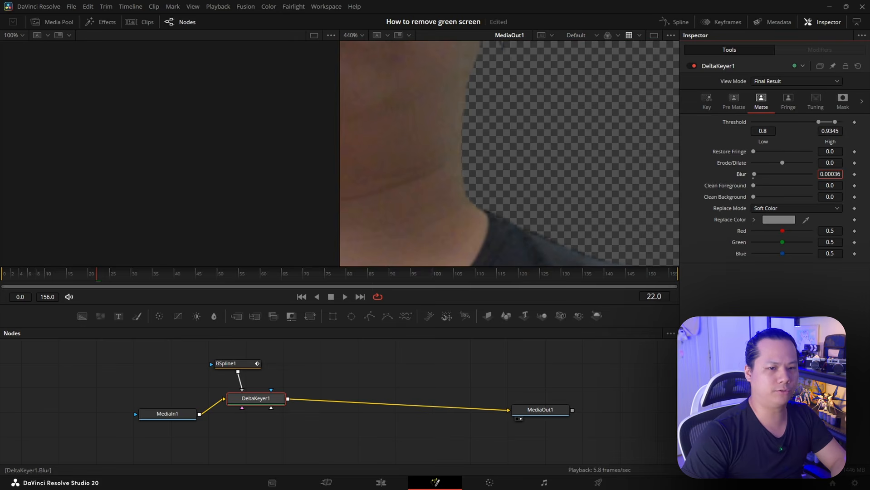
{"action": "left_click_drag", "start_coordinate": [819, 173], "coordinate": [822, 173]}
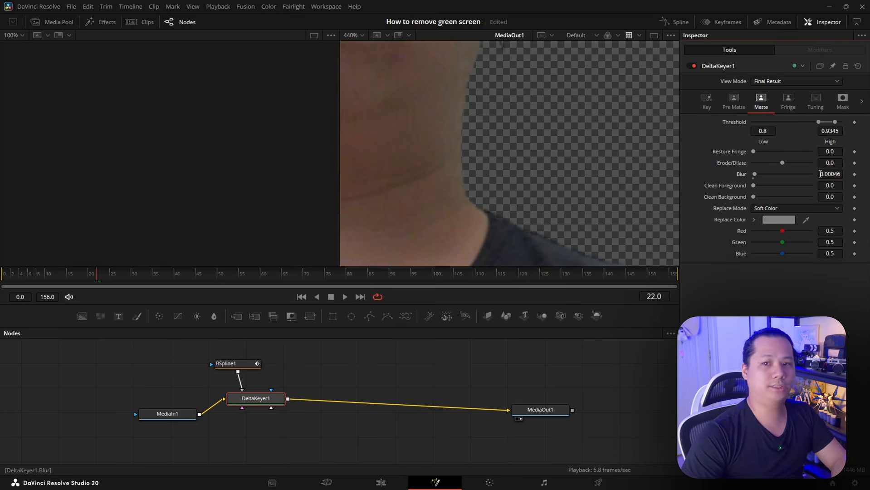
Step: Examine the softened key edges along the man's shoulder, arm and neck, ending with the whole frame in view
{"action": "left_click_drag", "start_coordinate": [436, 166], "coordinate": [608, 172]}
{"action": "left_click_drag", "start_coordinate": [502, 227], "coordinate": [550, 142]}
{"action": "left_click_drag", "start_coordinate": [385, 245], "coordinate": [506, 107]}
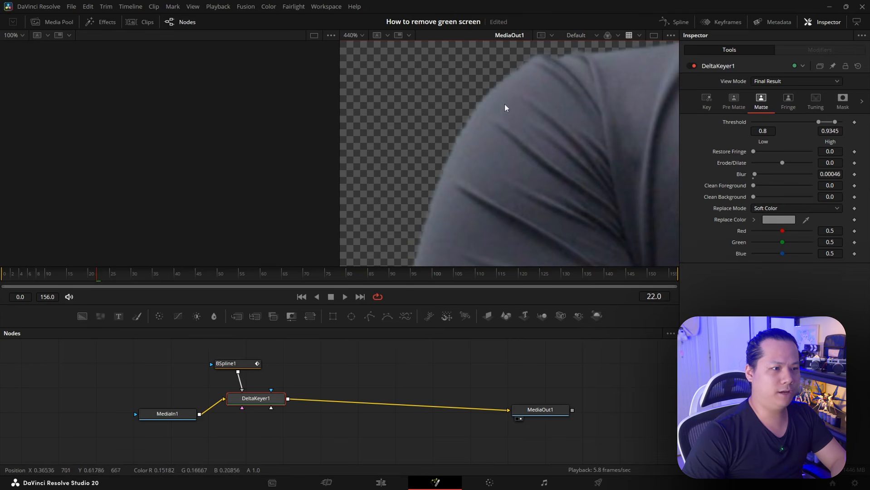
{"action": "left_click_drag", "start_coordinate": [510, 164], "coordinate": [501, 192]}
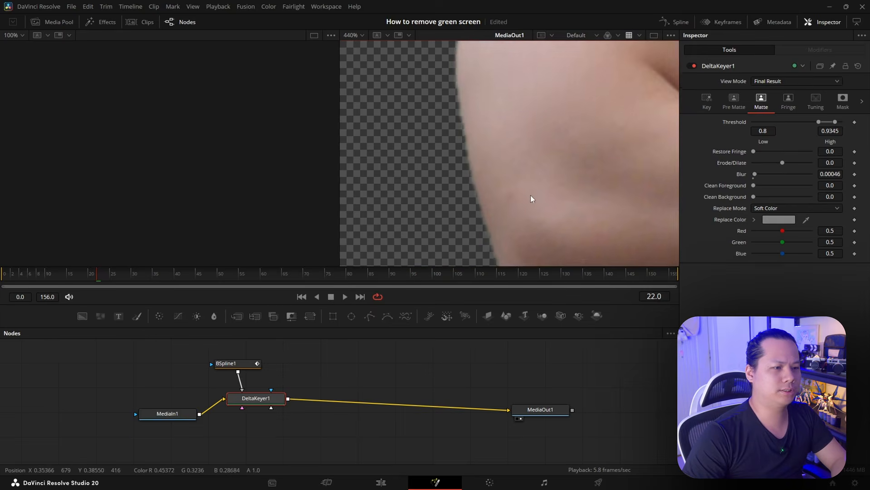
{"action": "left_click_drag", "start_coordinate": [530, 195], "coordinate": [515, 131]}
{"action": "left_click_drag", "start_coordinate": [542, 217], "coordinate": [518, 150]}
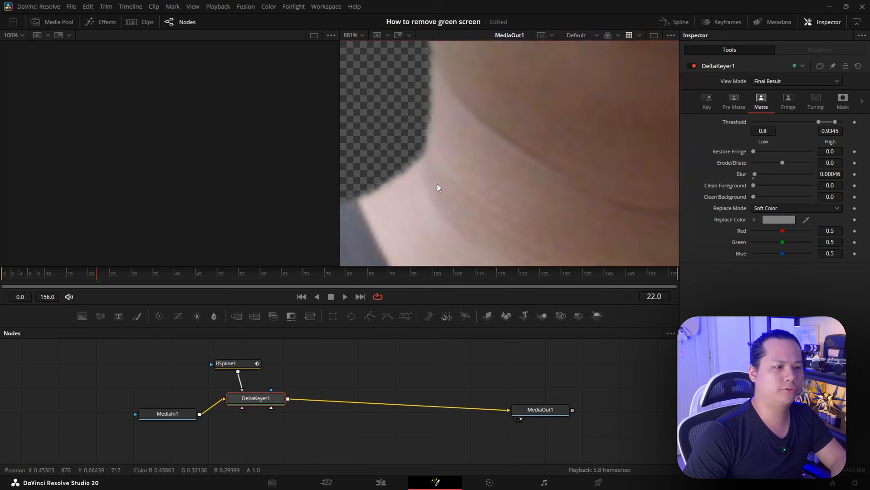
{"action": "left_click_drag", "start_coordinate": [438, 186], "coordinate": [541, 188]}
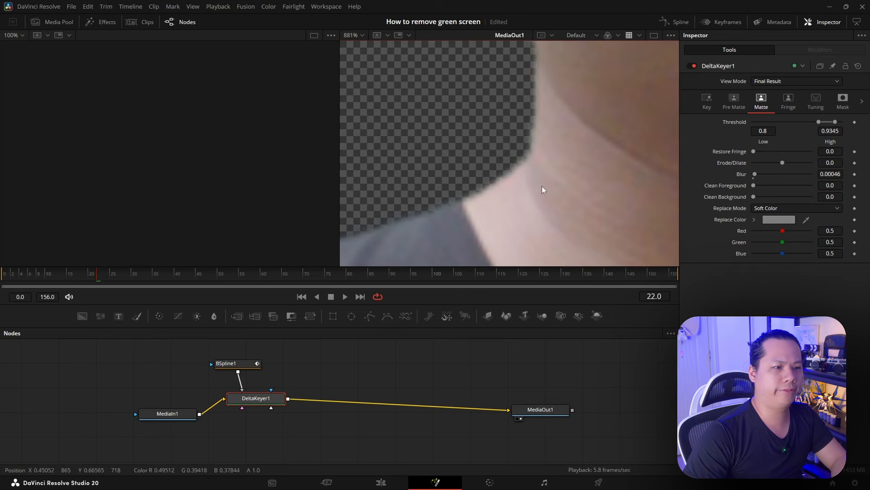
{"action": "left_click_drag", "start_coordinate": [537, 143], "coordinate": [516, 176]}
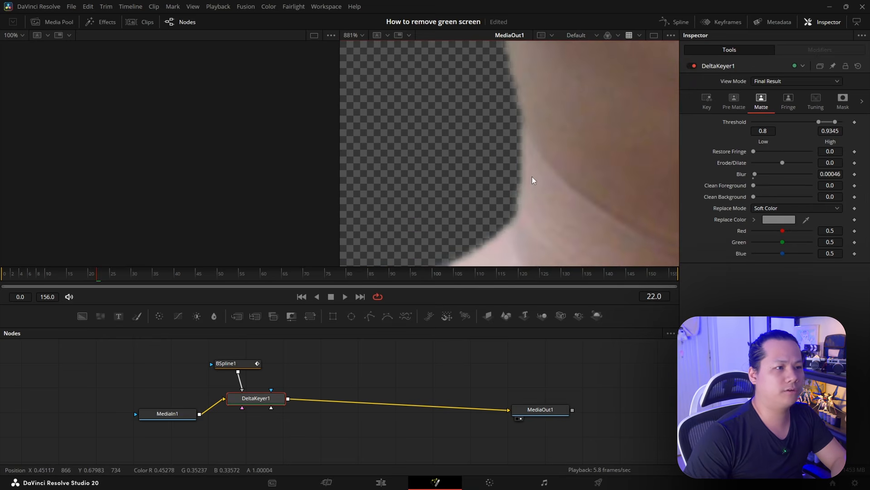
{"action": "left_click", "coordinate": [363, 35]}
{"action": "left_click", "coordinate": [359, 49]}
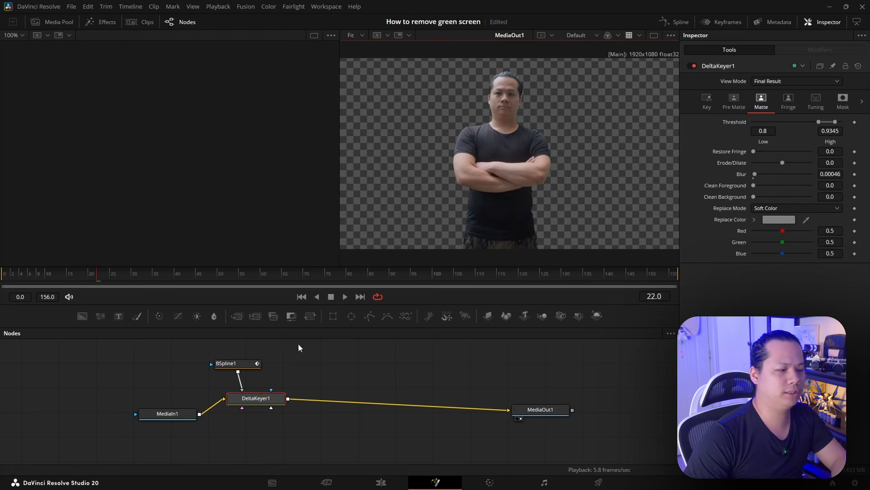
Step: Tidy the layout of the MediaIn1 and MediaOut1 nodes and return to the Edit page
{"action": "mouse_move", "coordinate": [167, 414]}
{"action": "left_mouse_down"}
{"action": "mouse_move", "coordinate": [166, 402]}
{"action": "mouse_move", "coordinate": [161, 410]}
{"action": "left_mouse_up"}
{"action": "left_click_drag", "start_coordinate": [528, 415], "coordinate": [441, 410]}
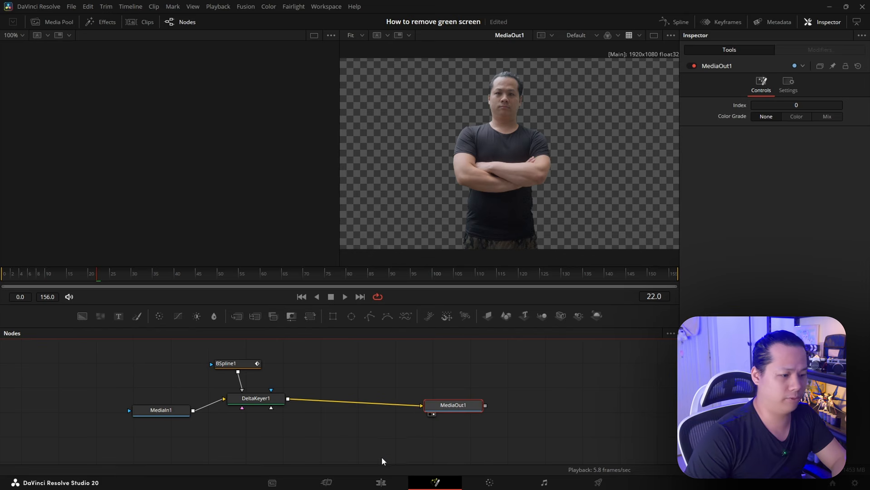
{"action": "left_click", "coordinate": [383, 483]}
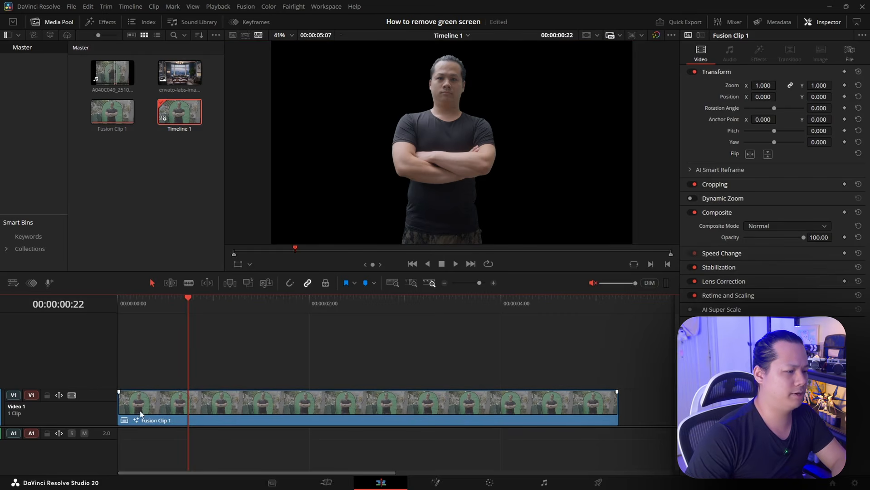
Step: Move Fusion Clip 1 up to Video 2 and place the living-room image envato-labs-image-edit (1).png beneath it on Video 1
{"action": "left_click_drag", "start_coordinate": [134, 410], "coordinate": [112, 356]}
{"action": "left_click", "coordinate": [173, 71]}
{"action": "left_click_drag", "start_coordinate": [174, 71], "coordinate": [122, 399]}
Step: Play back the timeline to review the keyed man over the living-room background
{"action": "left_click", "coordinate": [175, 305]}
{"action": "key", "text": "space"}
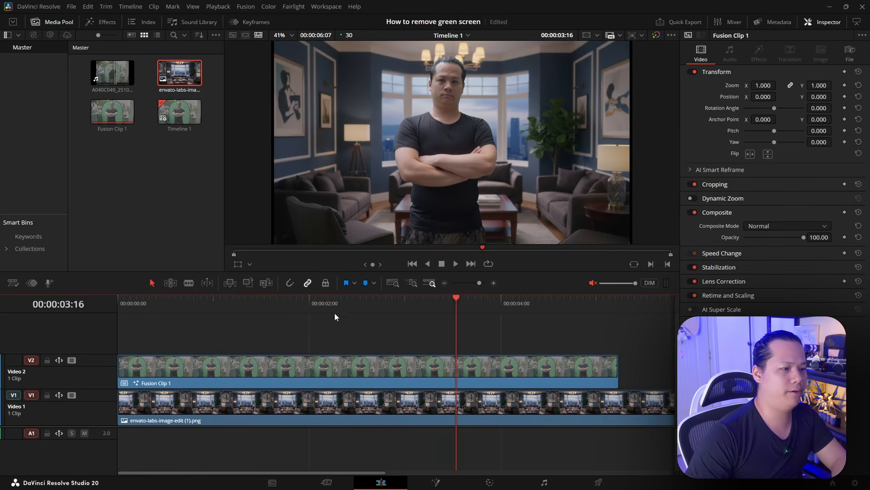
{"action": "left_click_drag", "start_coordinate": [334, 309], "coordinate": [160, 317]}
{"action": "key", "text": "space"}
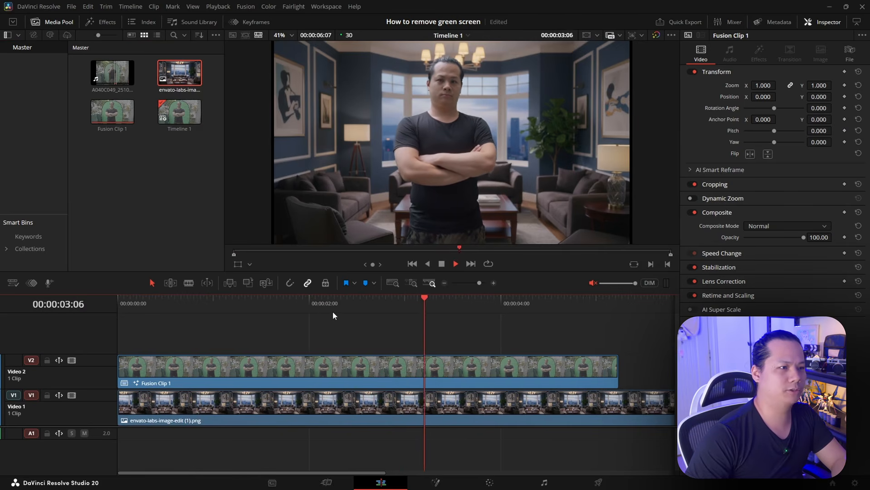